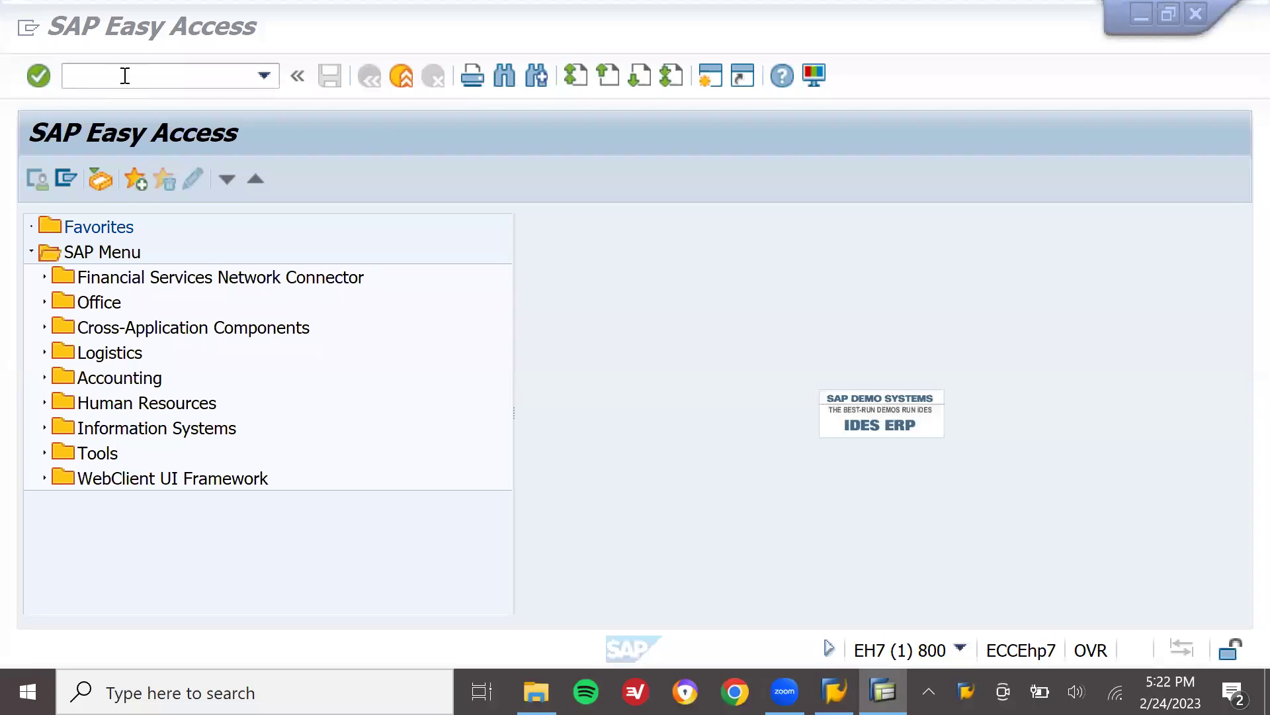
Start a contract with ME31K and choose agreement type WK (value contract)
{"action": "left_click", "coordinate": [124, 76]}
{"action": "type", "text": "M"}
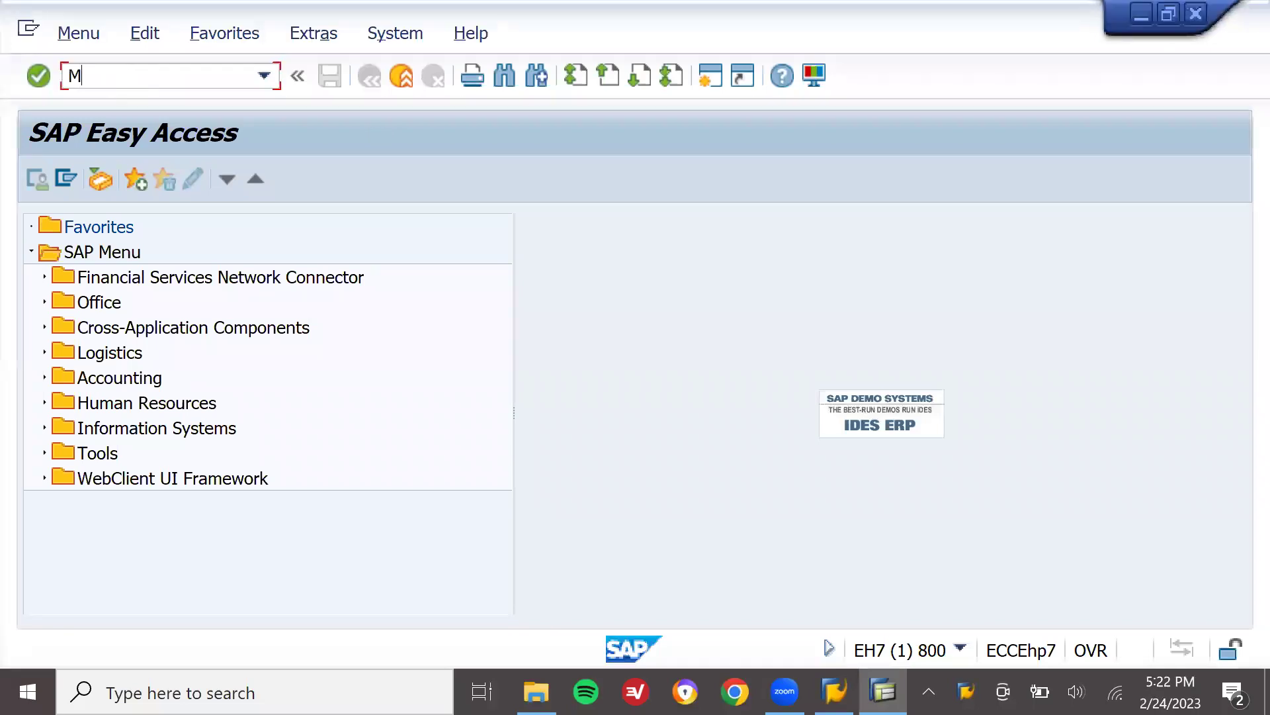
{"action": "type", "text": "E31K"}
{"action": "key", "text": "Return"}
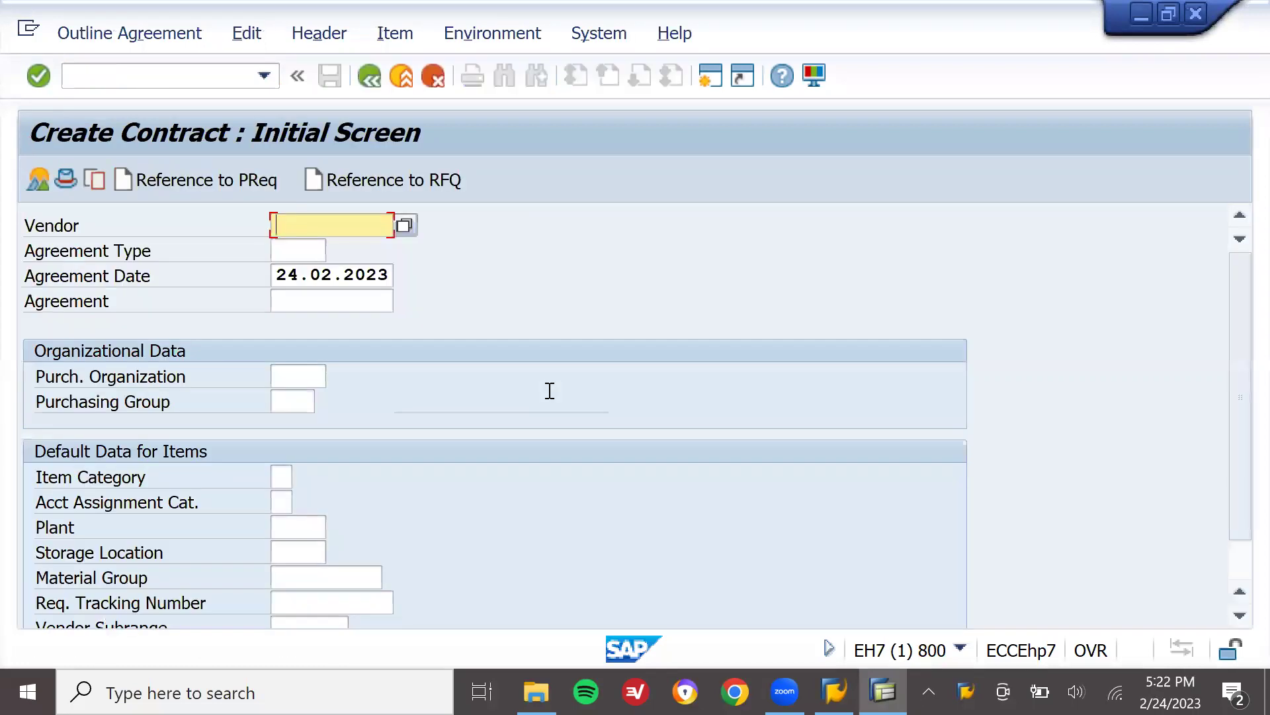
{"action": "left_click", "coordinate": [310, 252]}
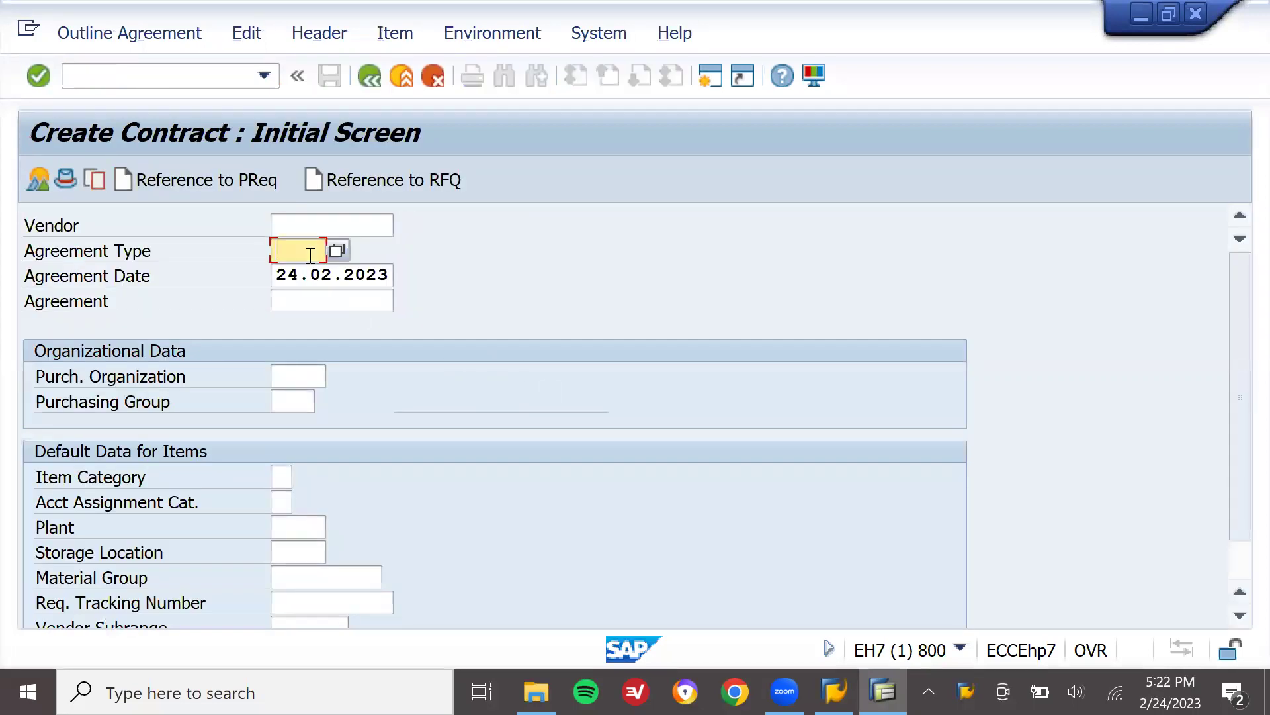
{"action": "left_click", "coordinate": [337, 250]}
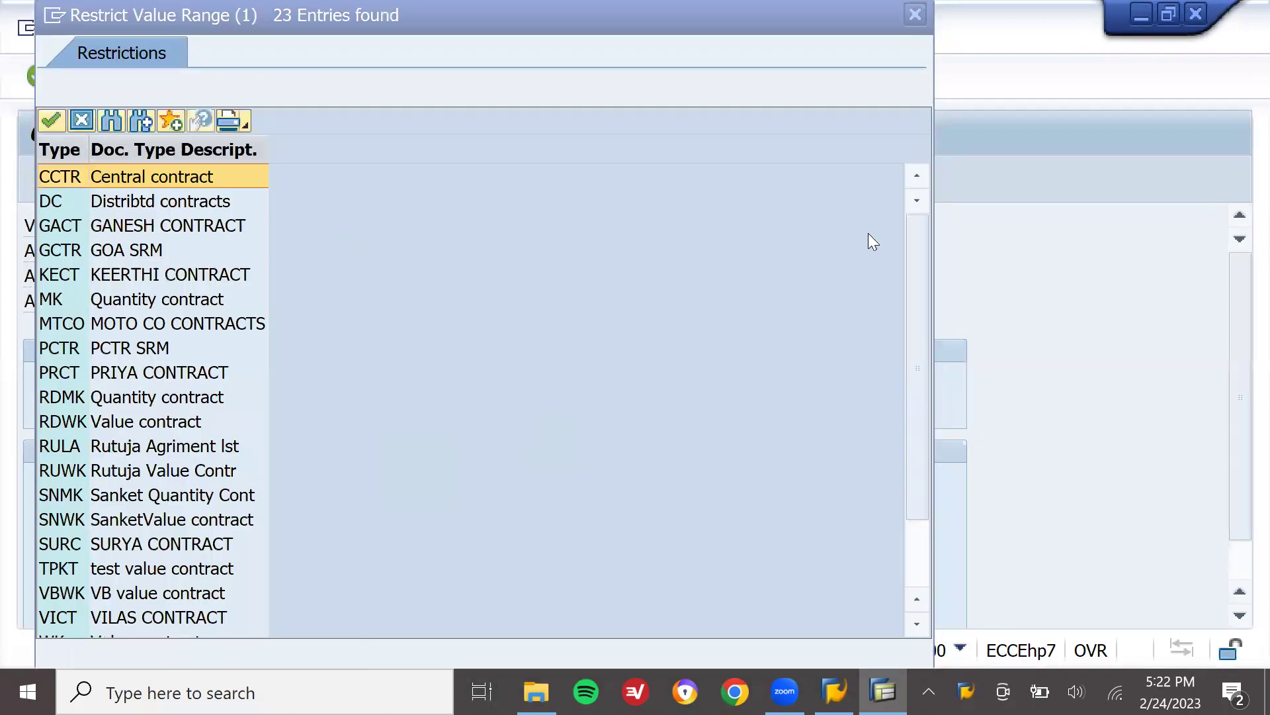
{"action": "scroll", "coordinate": [913, 473], "scroll_direction": "down", "scroll_amount": 2}
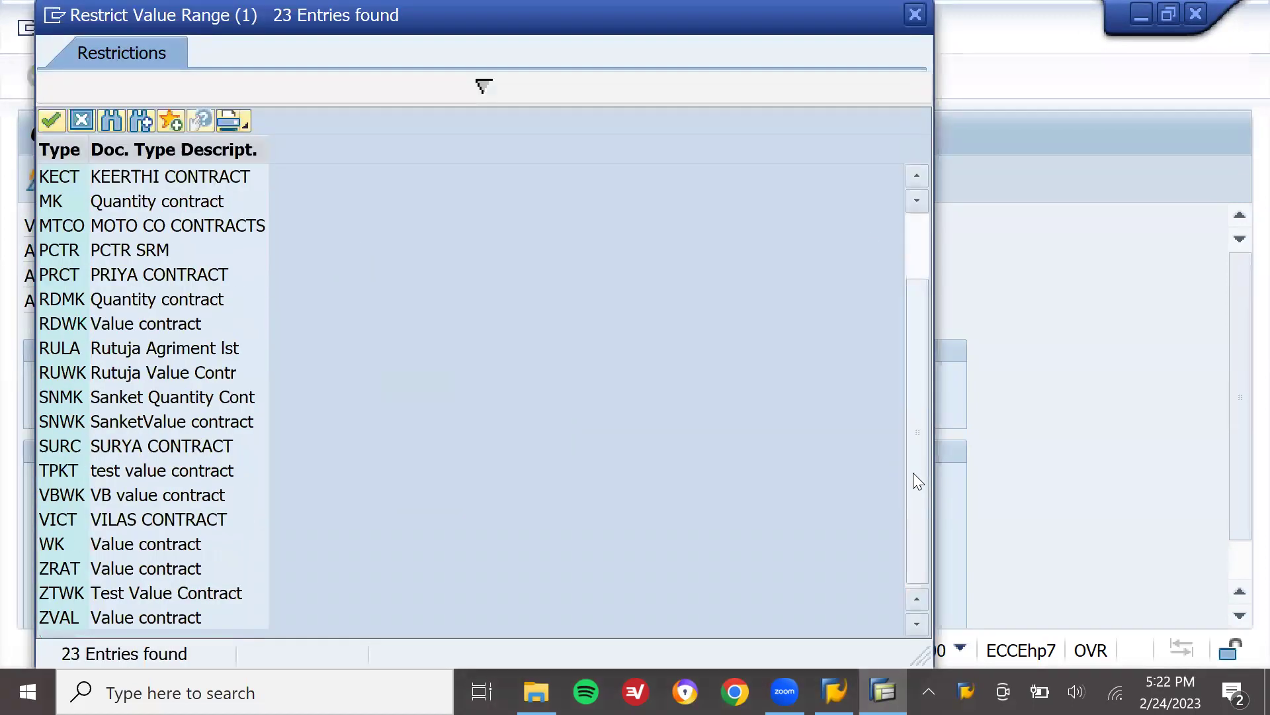
{"action": "double_click", "coordinate": [160, 540]}
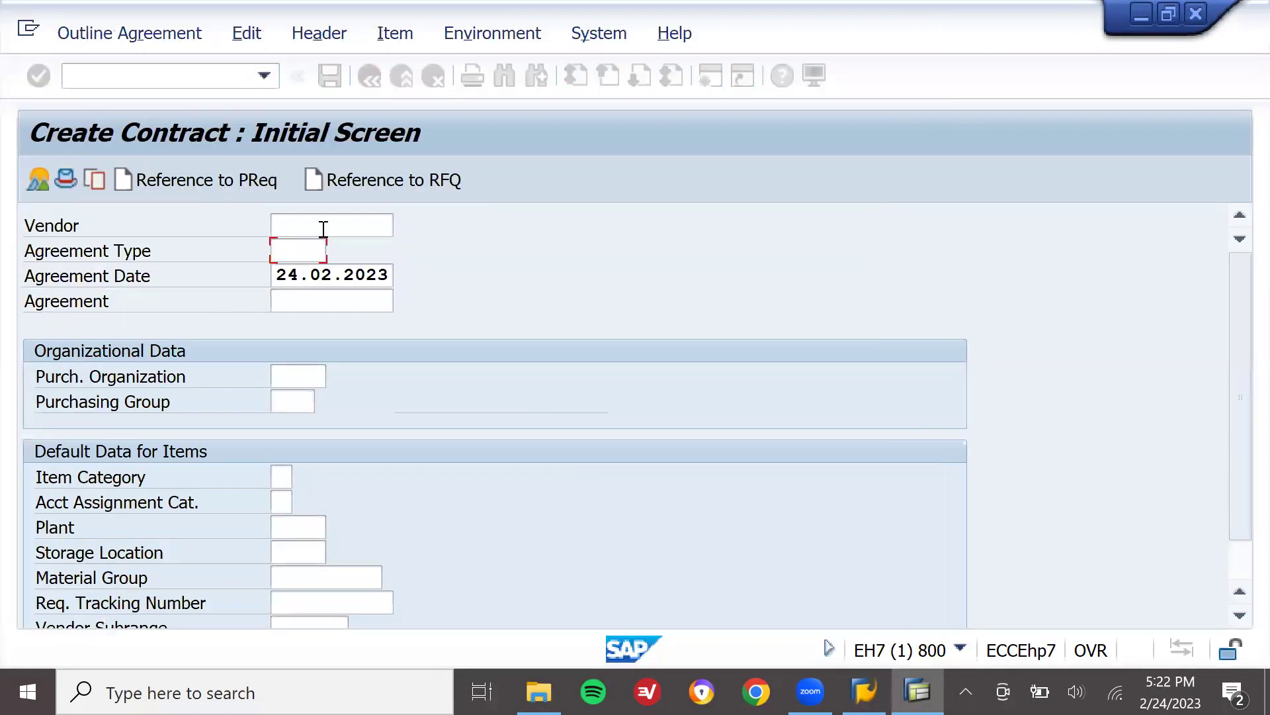
Enter vendor 300033 and purchasing organization HK01 on the initial screen
{"action": "left_click", "coordinate": [323, 226]}
{"action": "key", "text": "Return"}
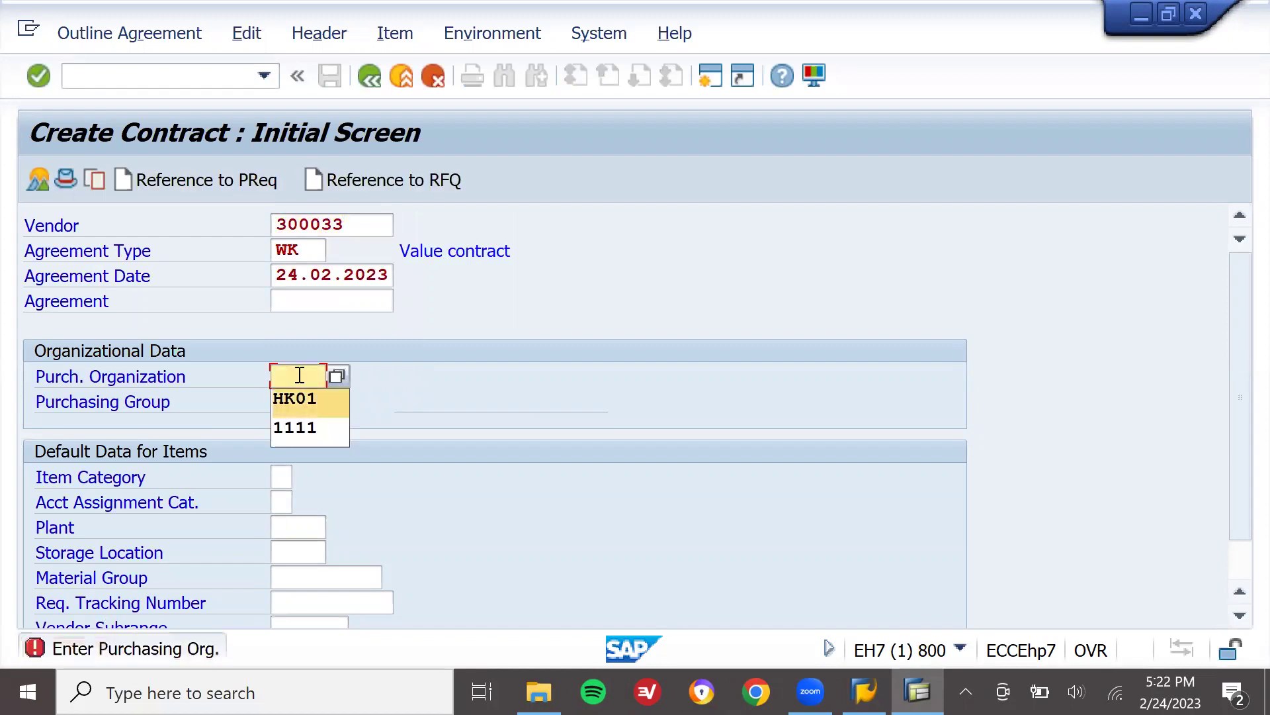
{"action": "type", "text": "HK01"}
{"action": "key", "text": "Tab"}
Enter purchasing group 000, then set validity end 03.03.2023 and target value 1000 INR
{"action": "type", "text": "000"}
{"action": "key", "text": "Return"}
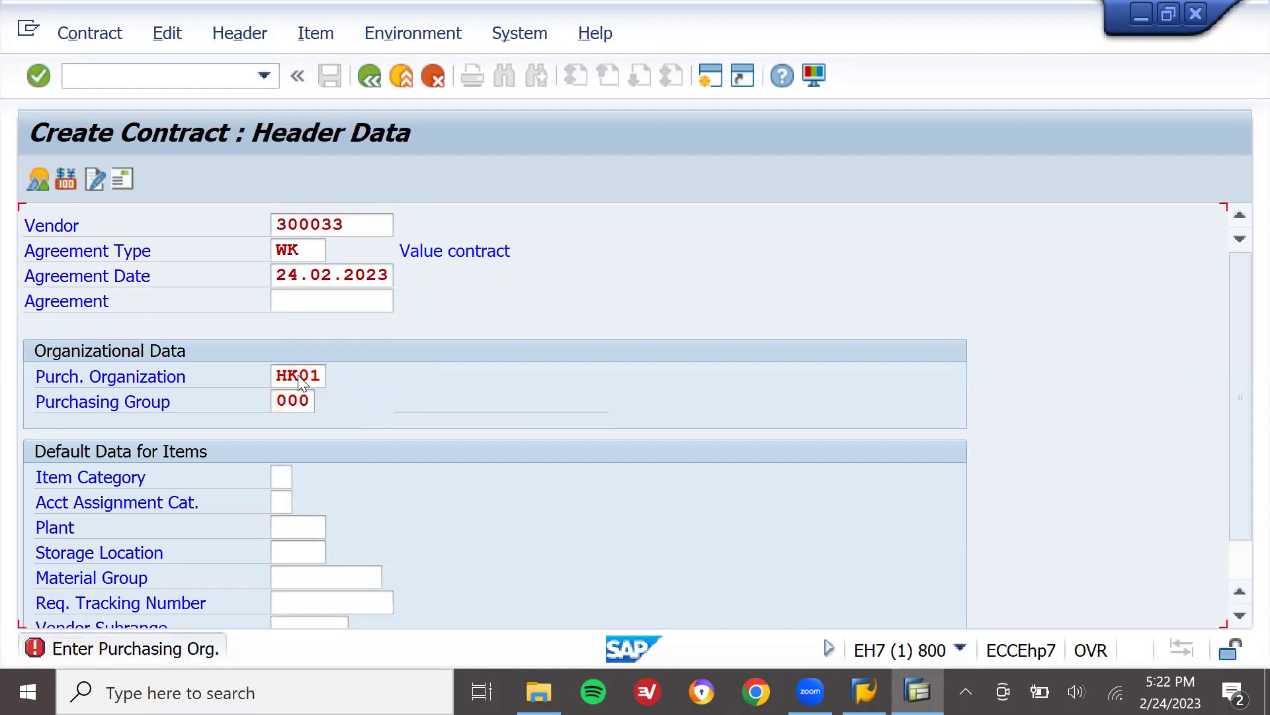
{"action": "key", "text": "Down"}
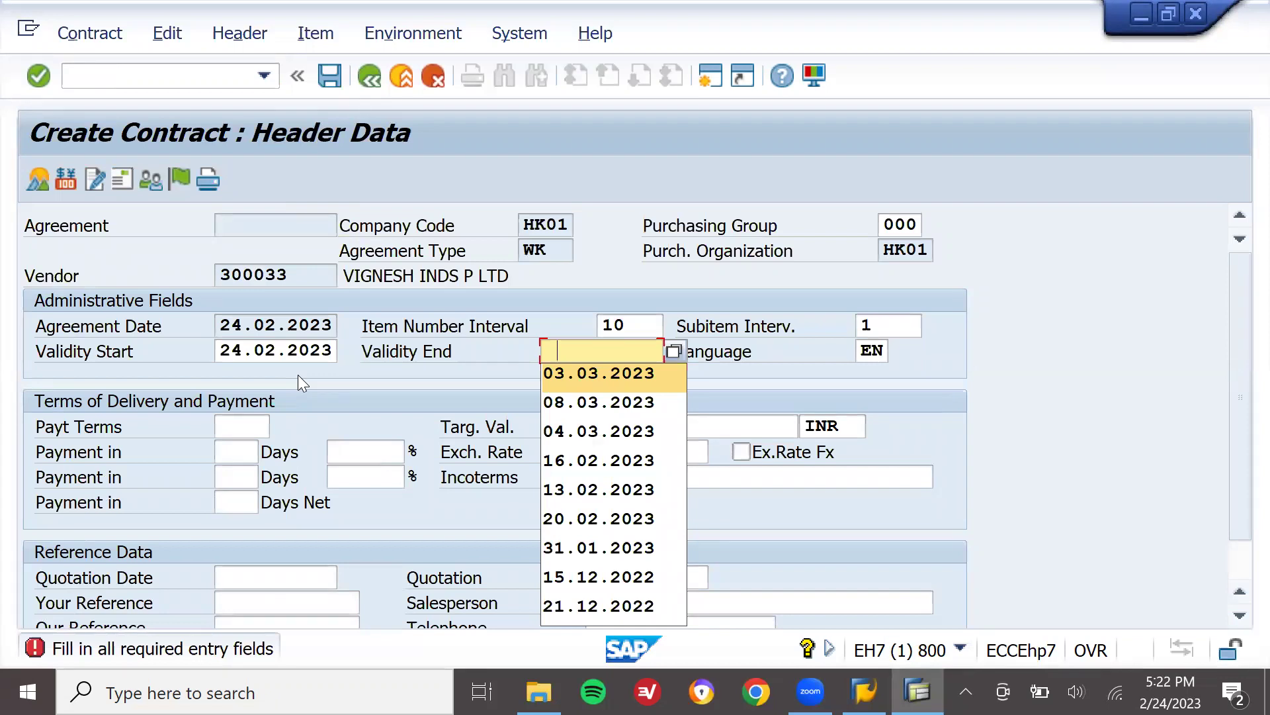
{"action": "key", "text": "Return"}
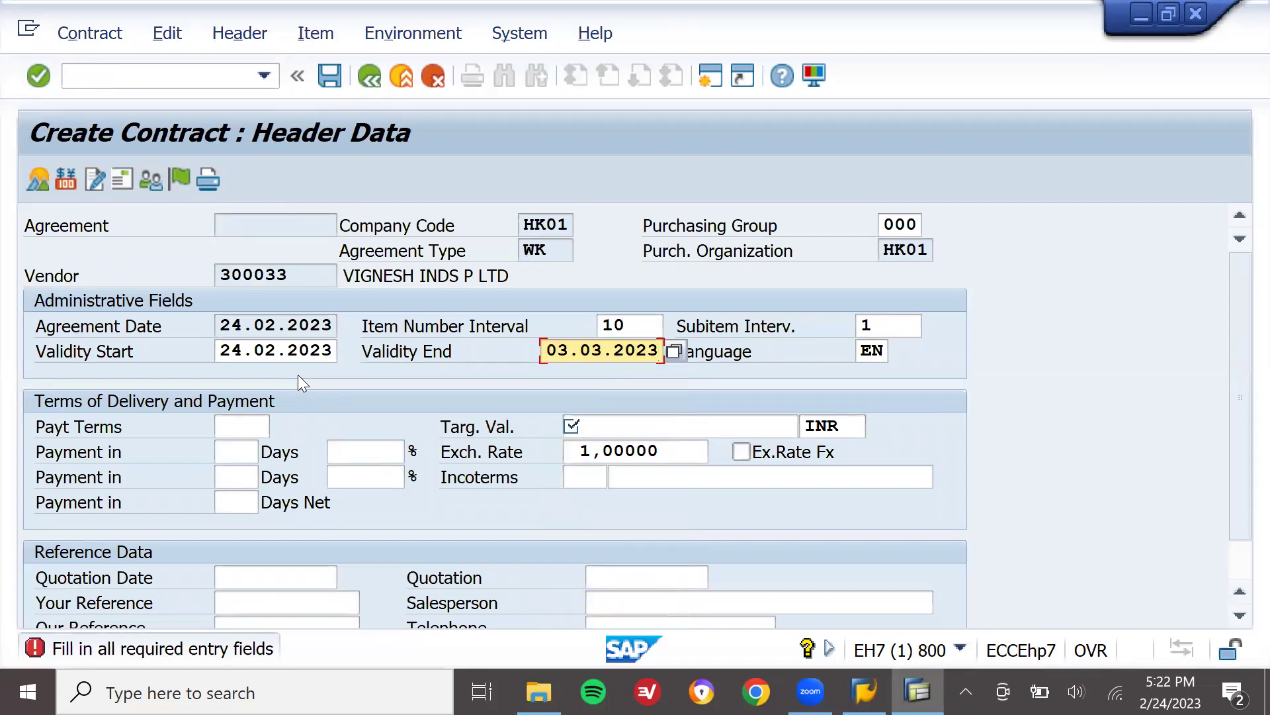
{"action": "key", "text": "Return"}
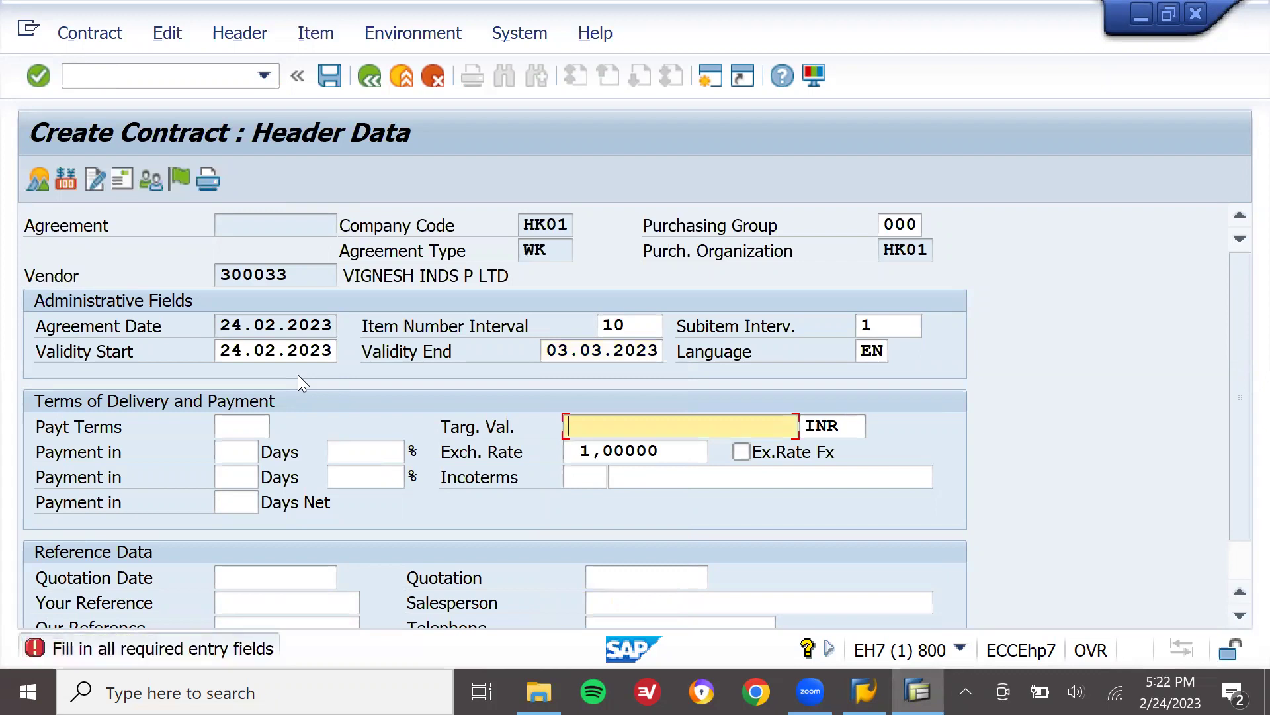
{"action": "type", "text": "1000"}
{"action": "key", "text": "Return"}
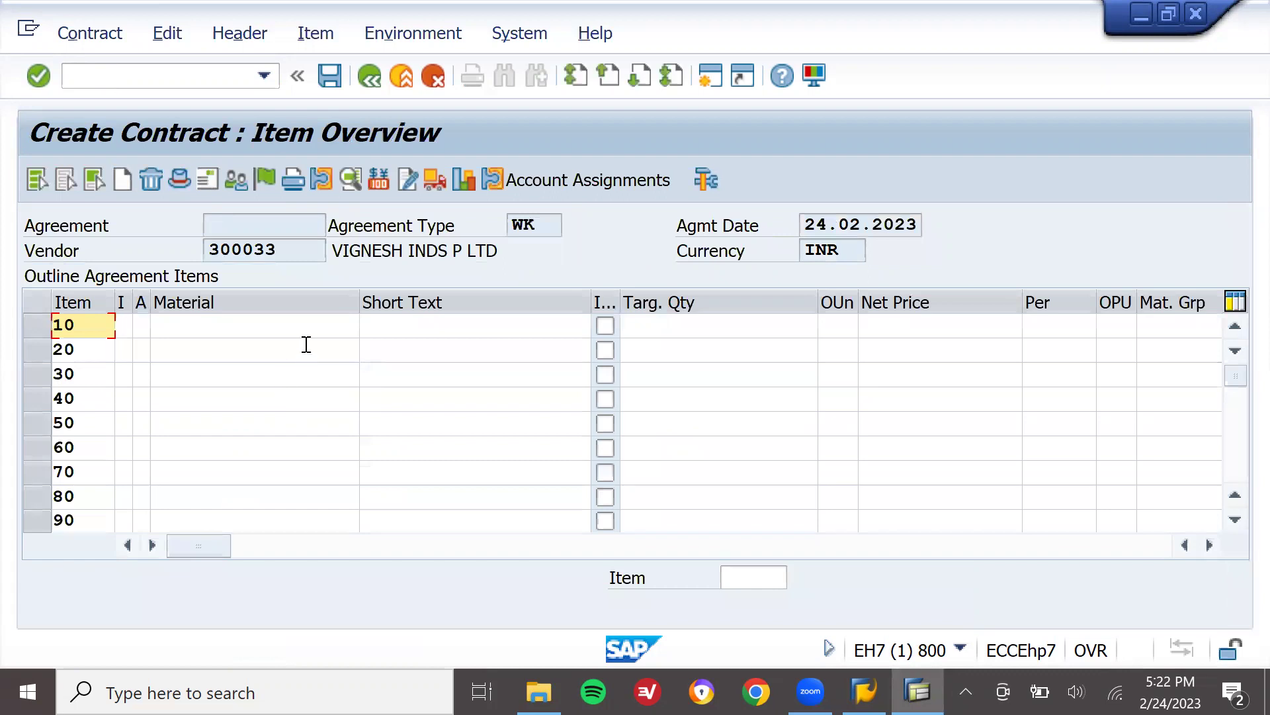
Add item 10 with material 420, target quantity 100 and net price 10
{"action": "left_click", "coordinate": [312, 327]}
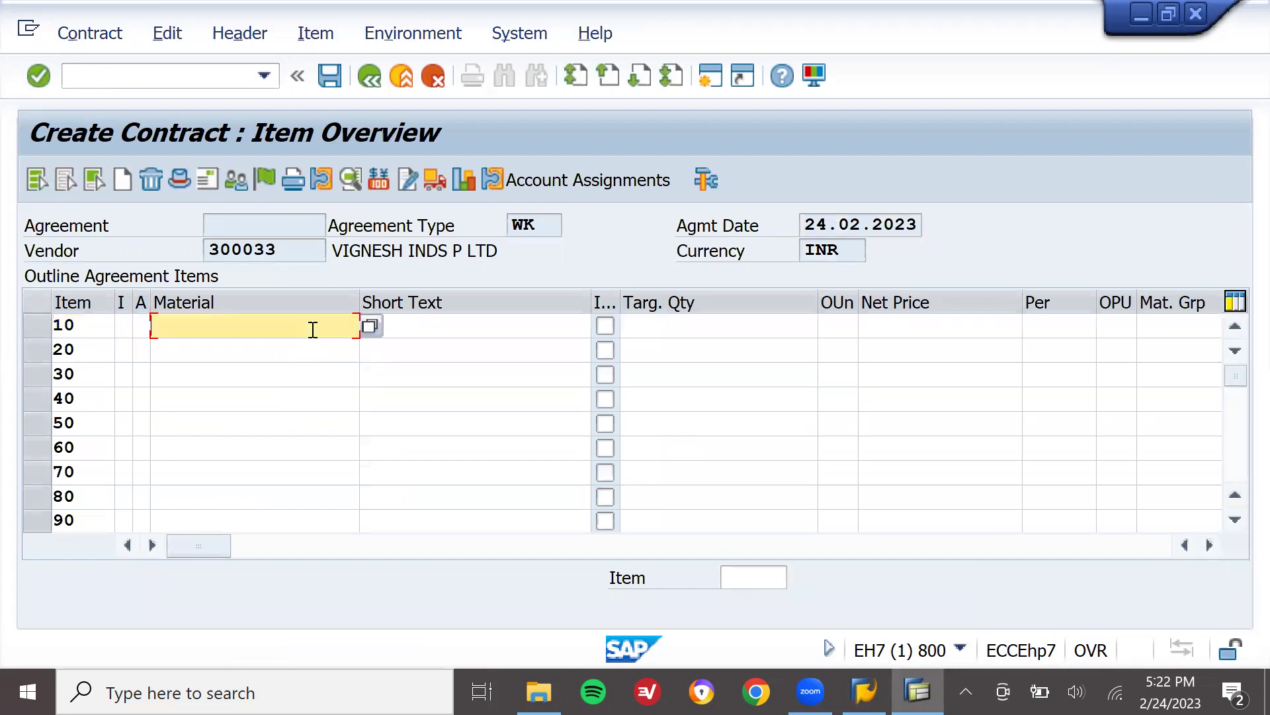
{"action": "key", "text": "Down"}
{"action": "key", "text": "Return"}
{"action": "key", "text": "Return"}
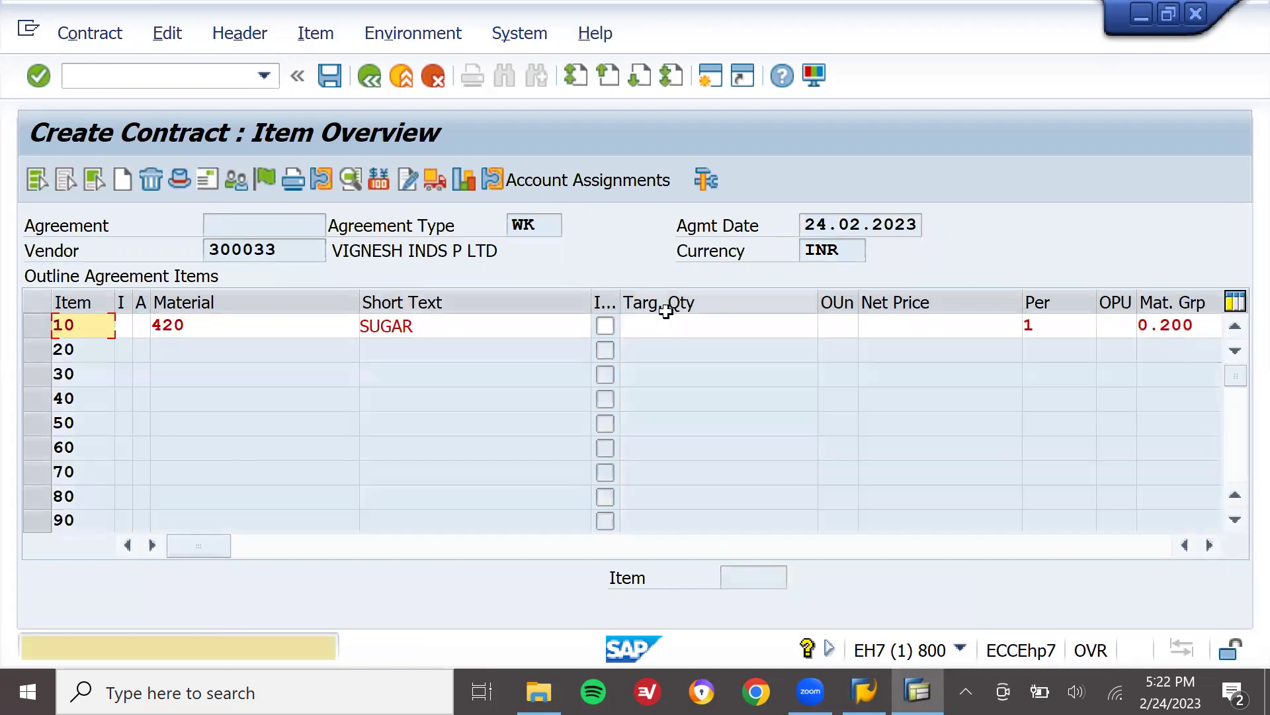
{"action": "left_click", "coordinate": [694, 325]}
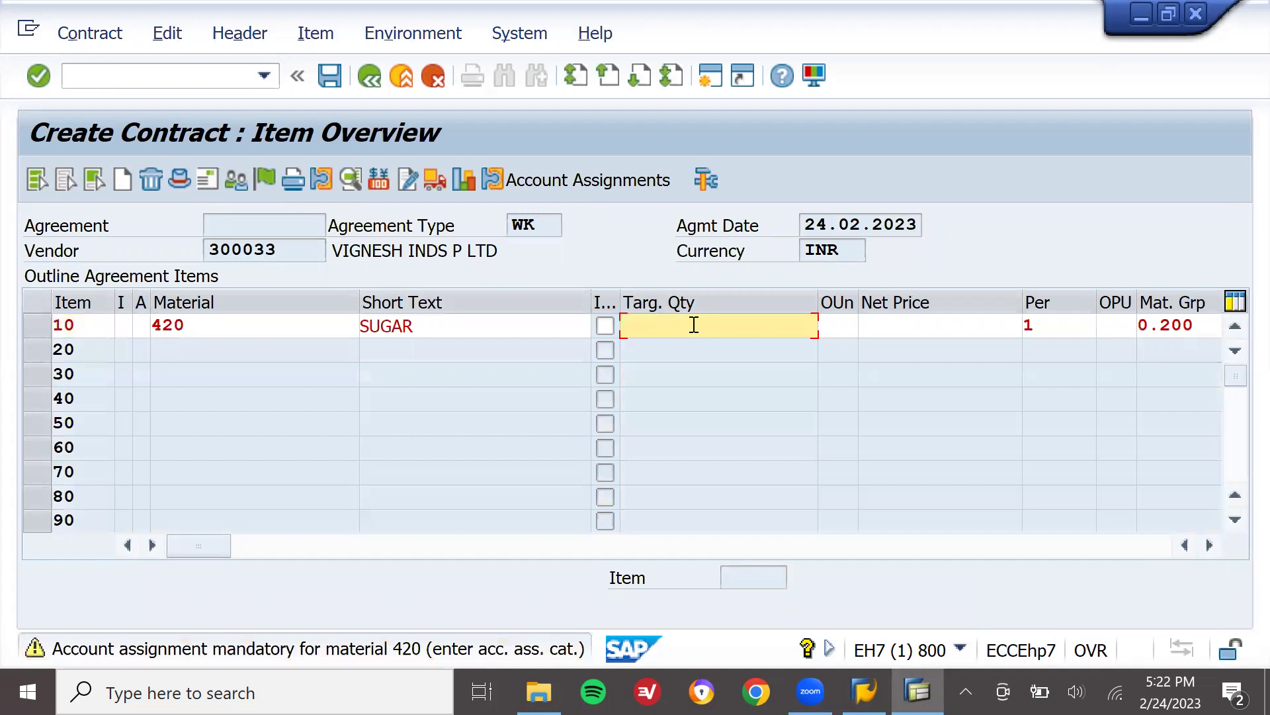
{"action": "type", "text": "100"}
{"action": "key", "text": "Return"}
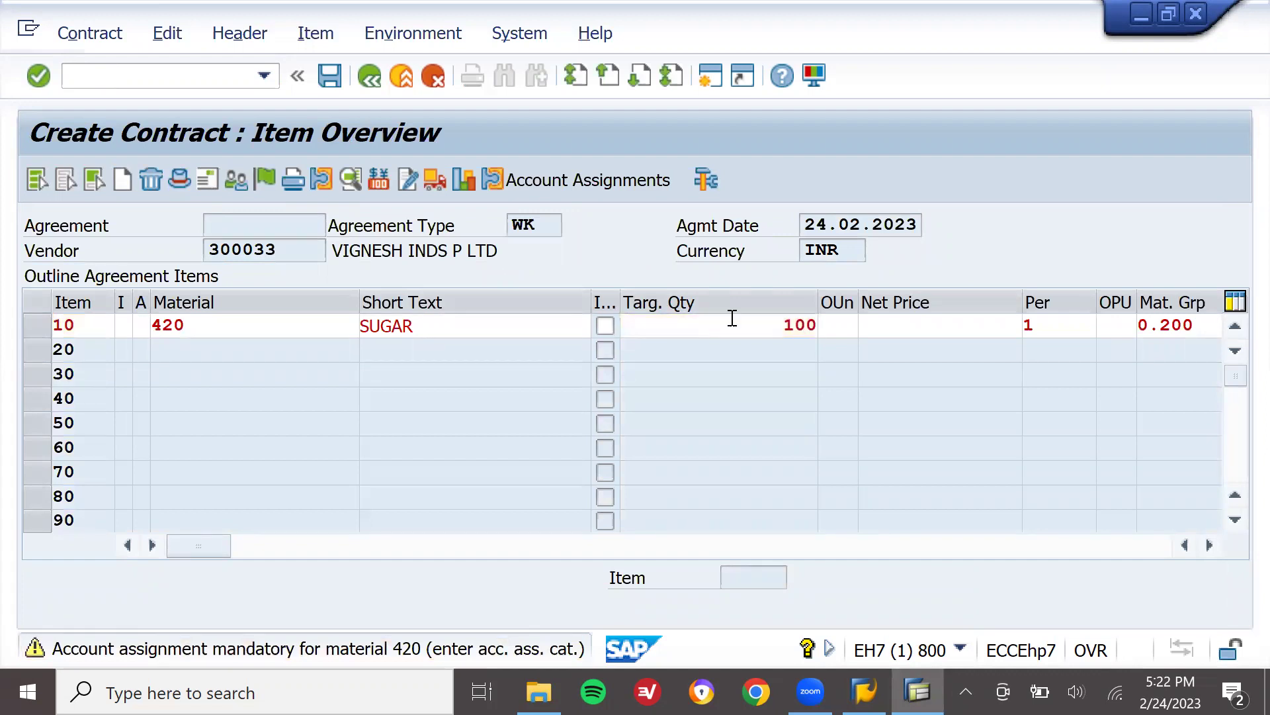
{"action": "left_click", "coordinate": [974, 323]}
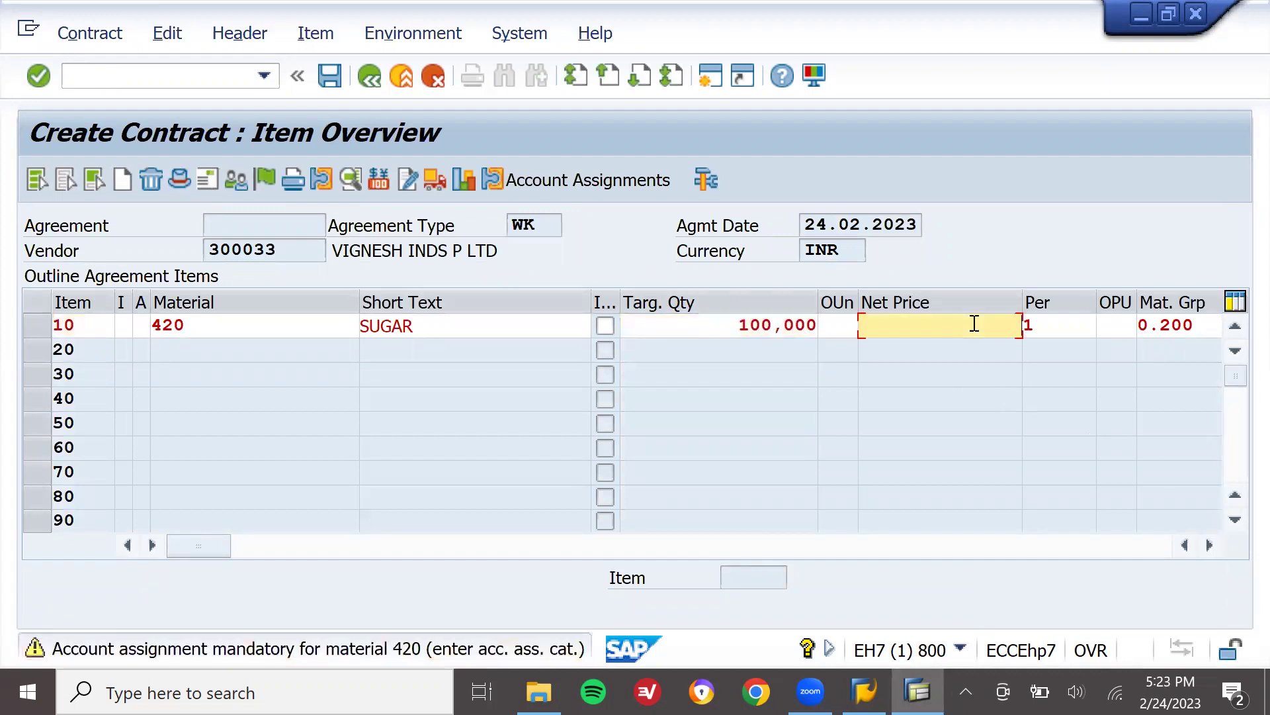
{"action": "type", "text": "10"}
{"action": "key", "text": "Return"}
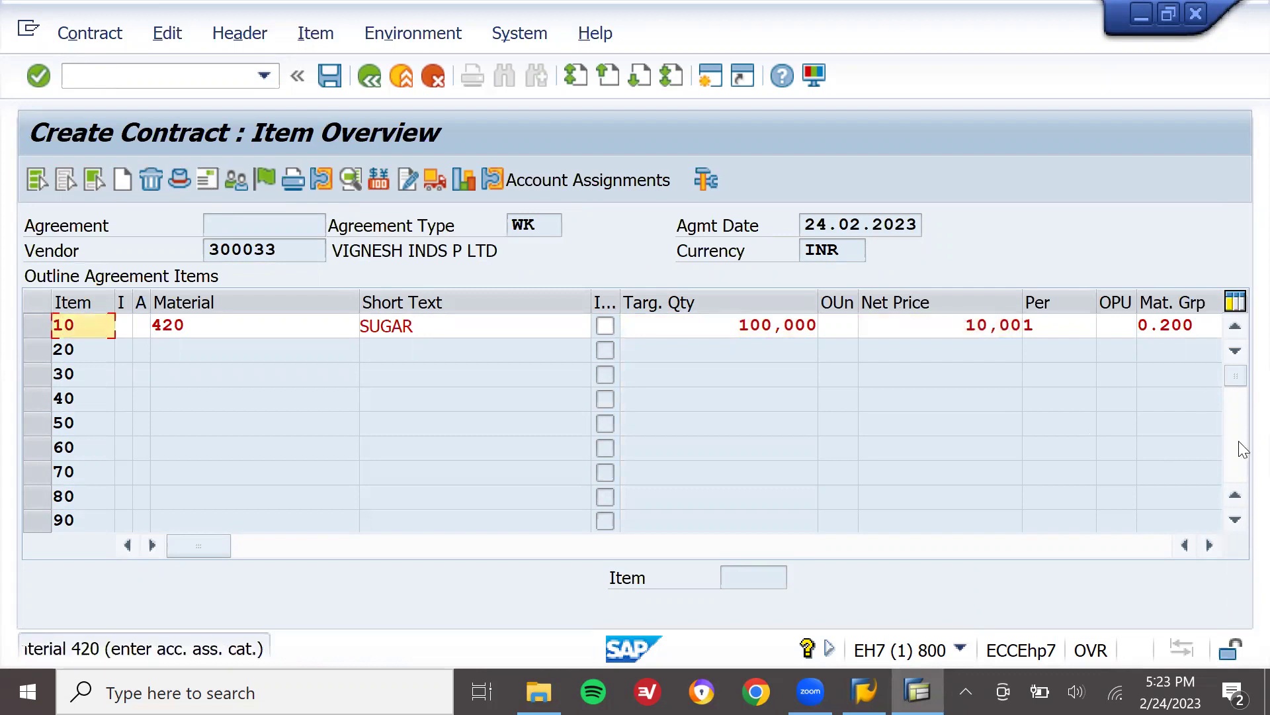
{"action": "left_click", "coordinate": [1208, 544]}
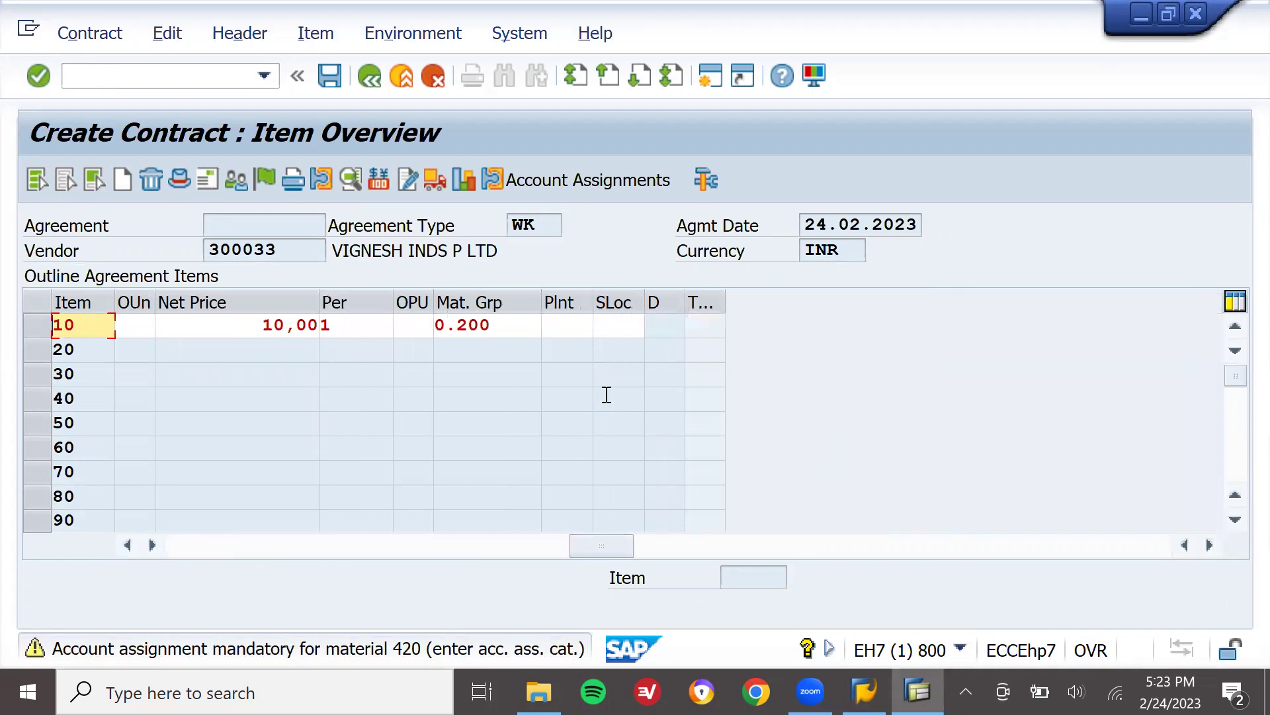
{"action": "left_click", "coordinate": [575, 325]}
{"action": "key", "text": "Down"}
{"action": "key", "text": "Tab"}
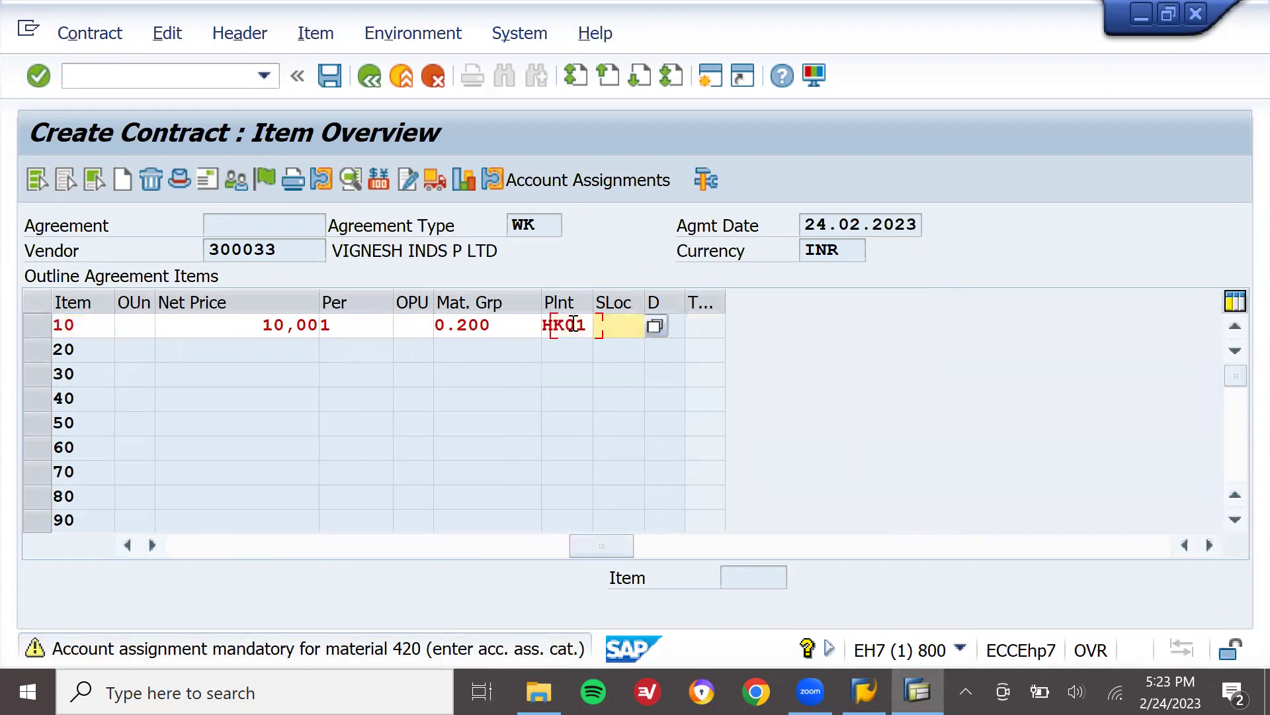
{"action": "key", "text": "Down"}
{"action": "key", "text": "Tab"}
{"action": "key", "text": "Return"}
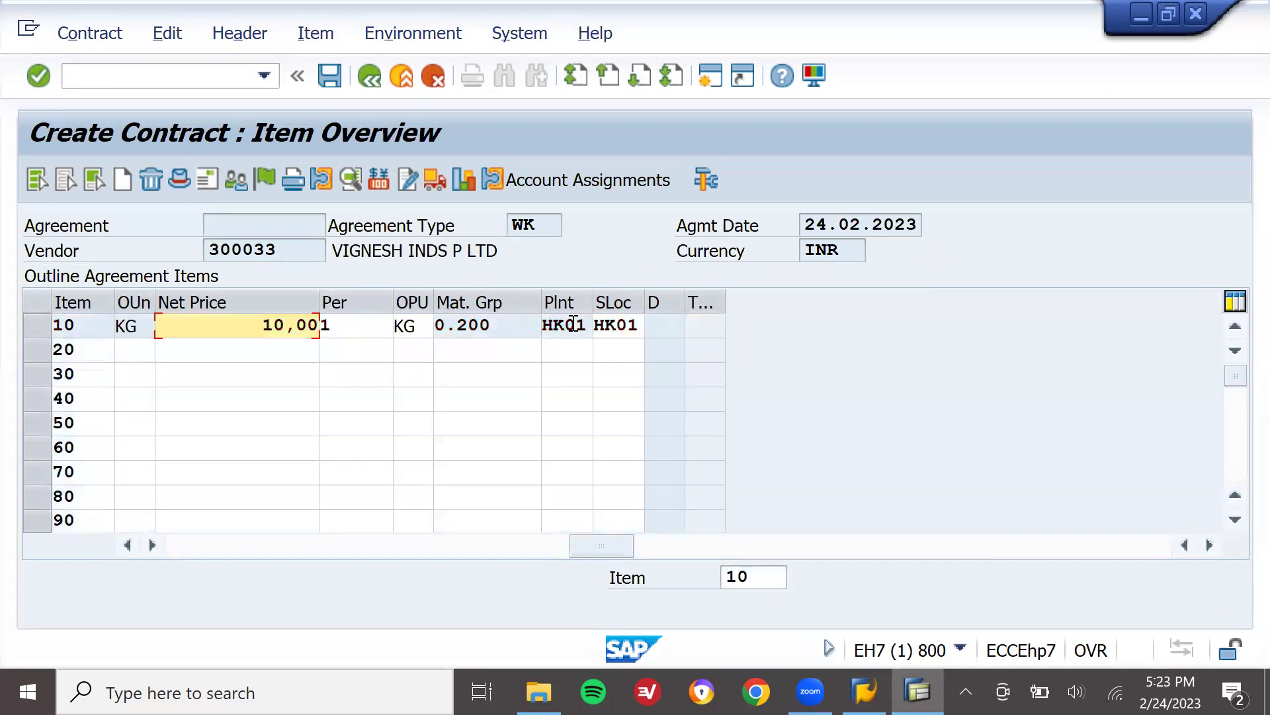
{"action": "left_click", "coordinate": [331, 80]}
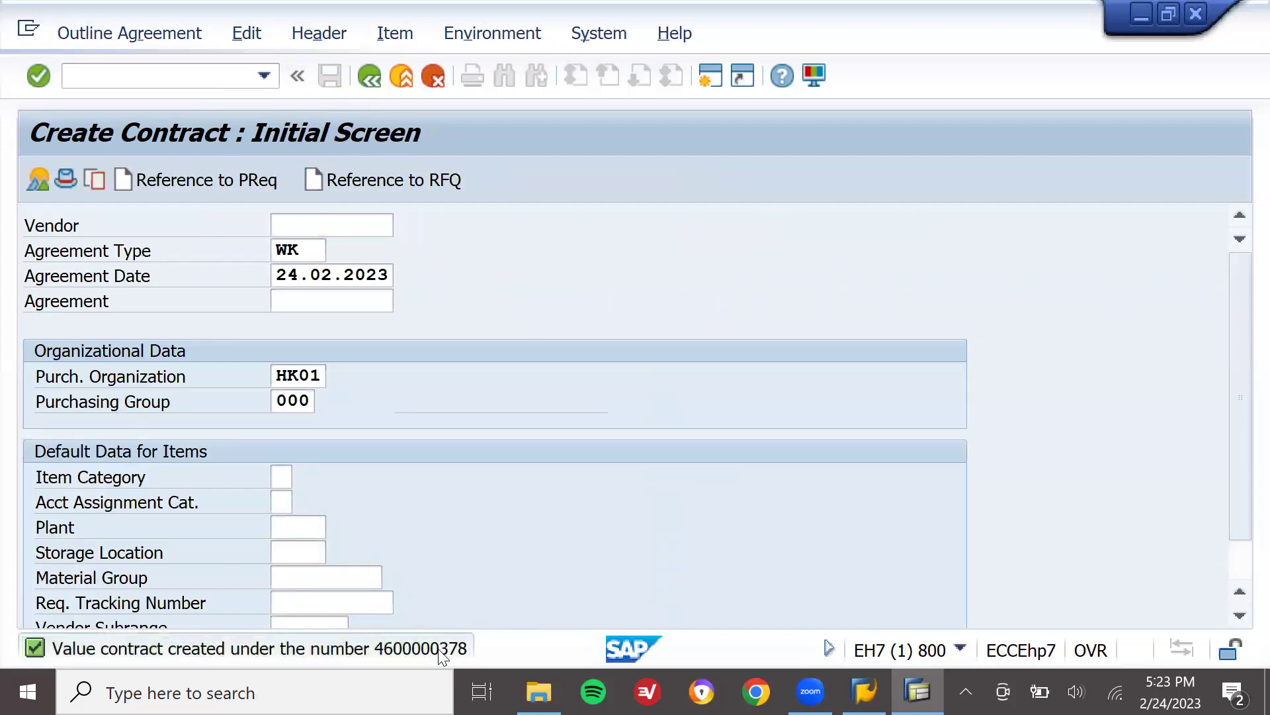
{"action": "double_click", "coordinate": [442, 652]}
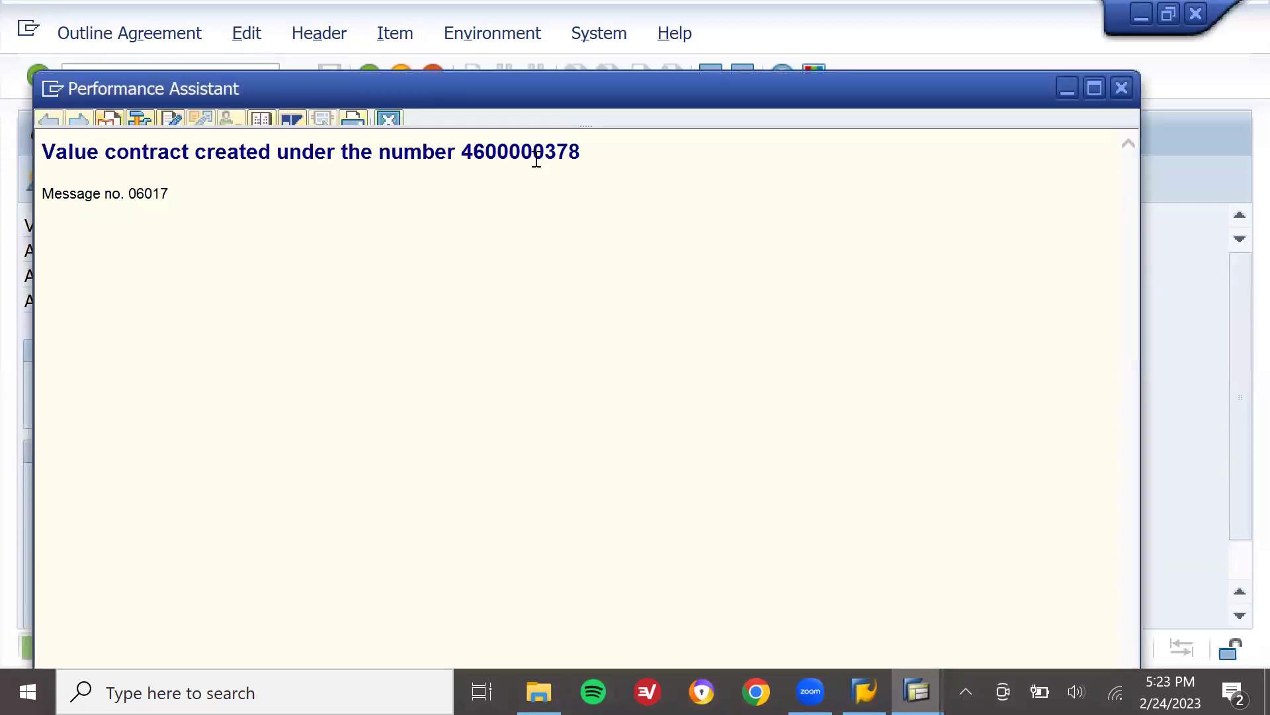
{"action": "double_click", "coordinate": [536, 153]}
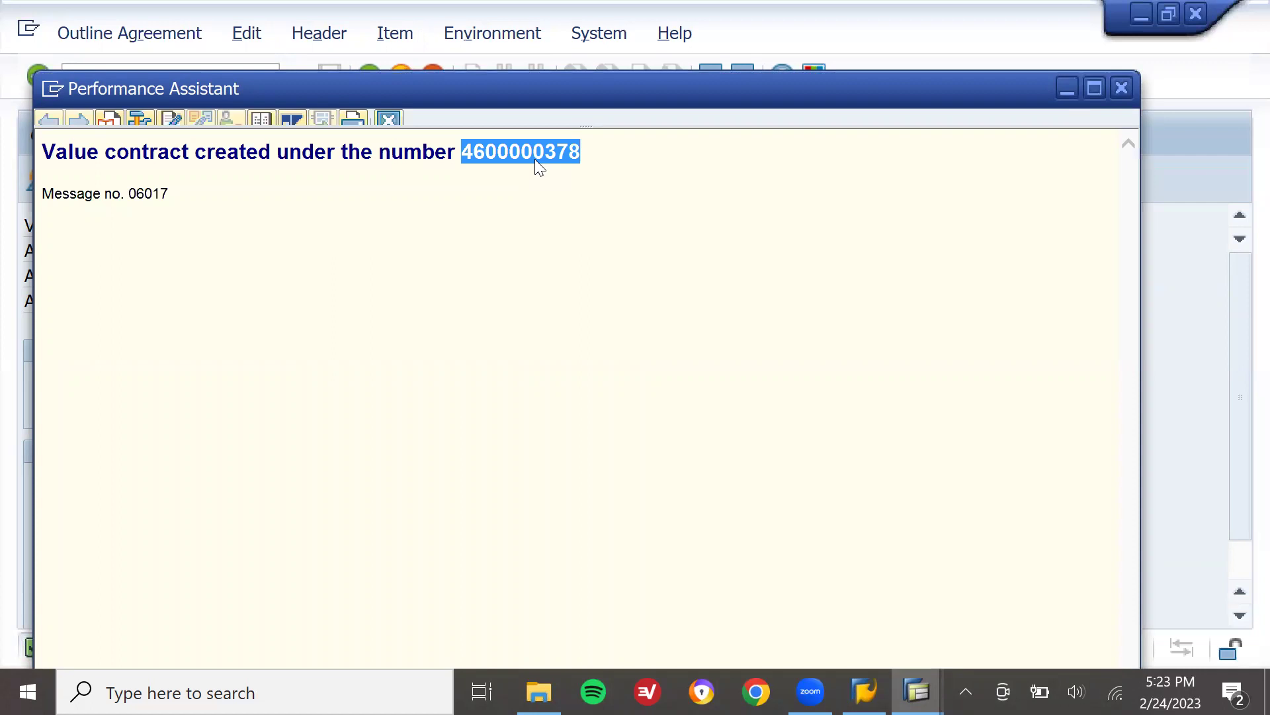
{"action": "left_click", "coordinate": [386, 121]}
Launch ME21N and switch the document overview to search for Contracts
{"action": "left_click", "coordinate": [114, 76]}
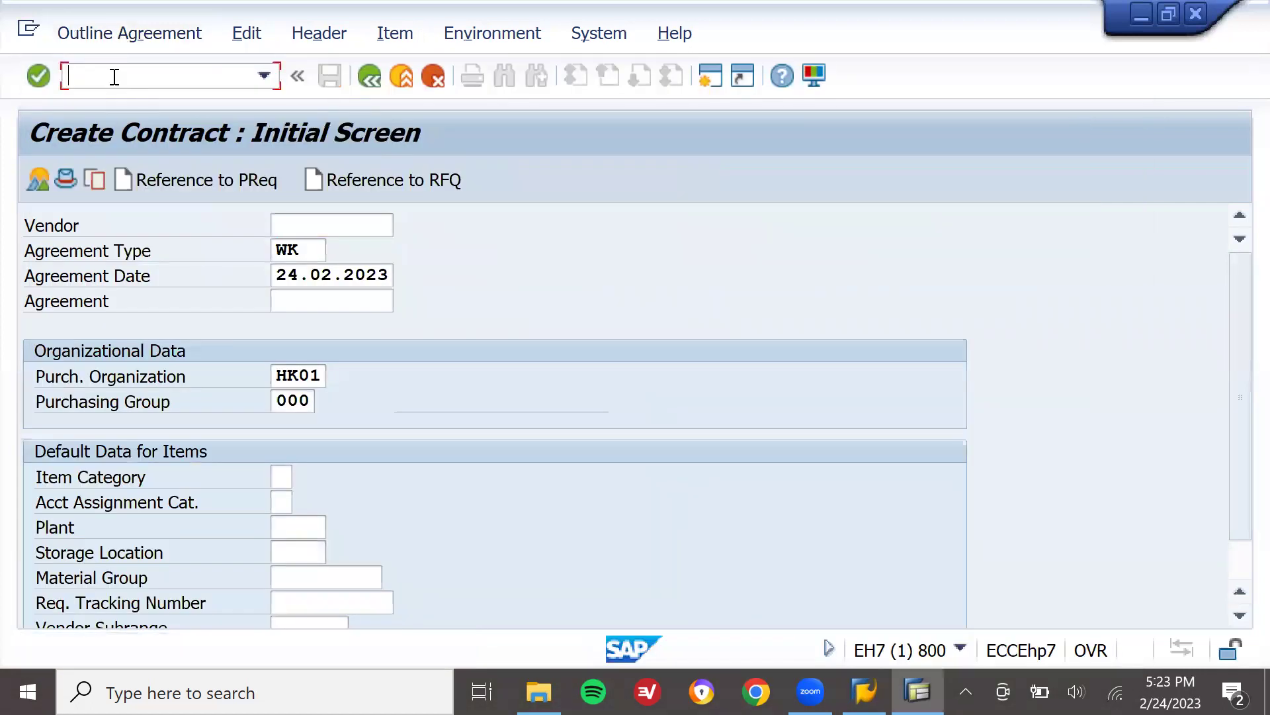
{"action": "type", "text": "/NM"}
{"action": "type", "text": "1N"}
{"action": "key", "text": "Return"}
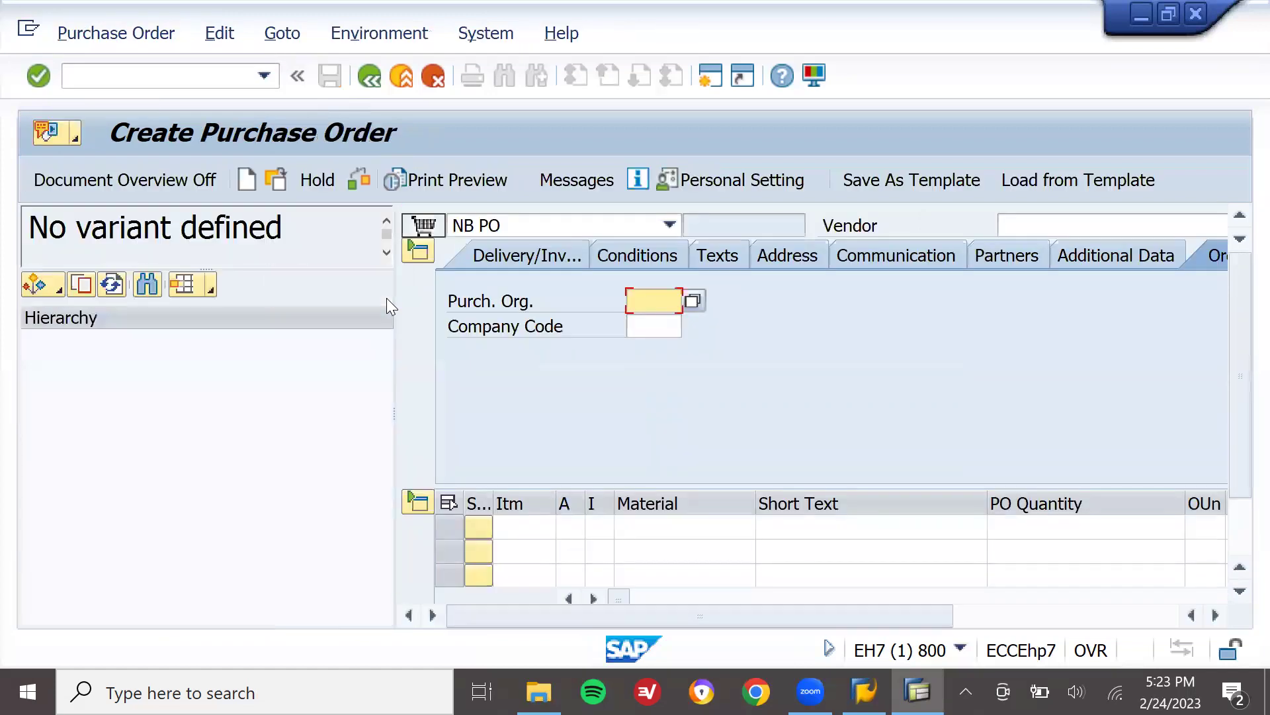
{"action": "left_click", "coordinate": [61, 287]}
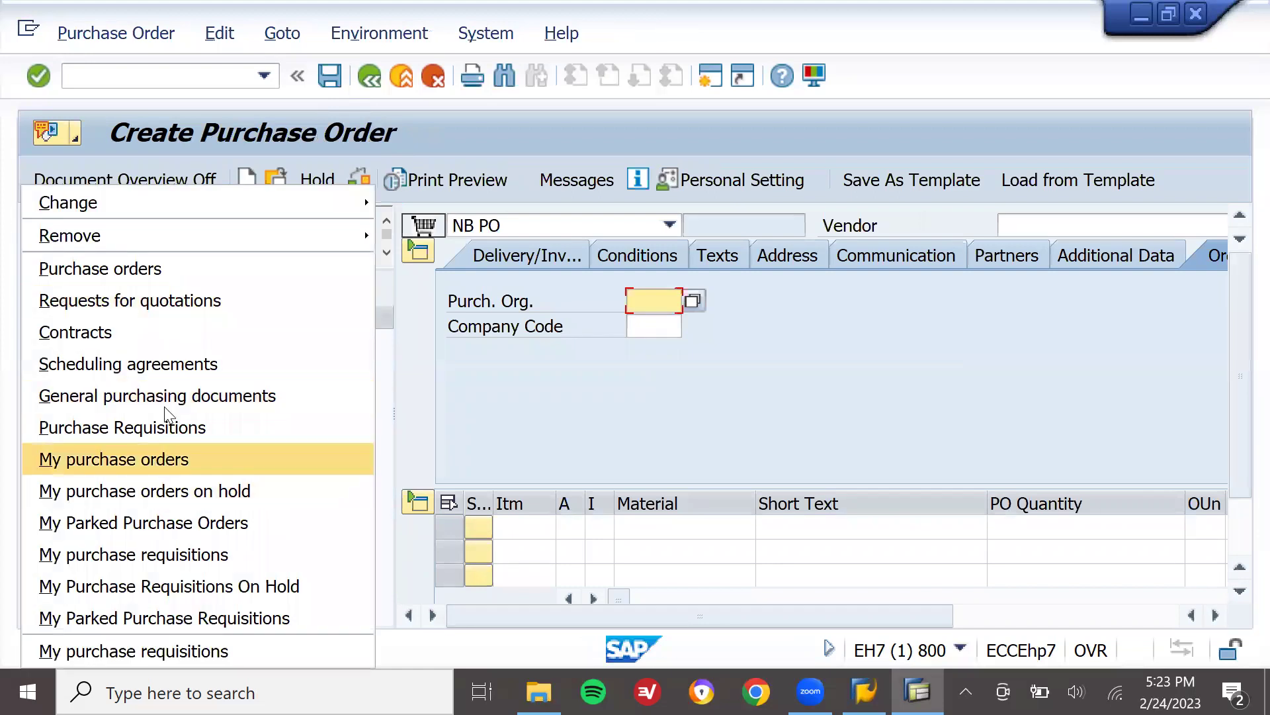
{"action": "left_click", "coordinate": [165, 328]}
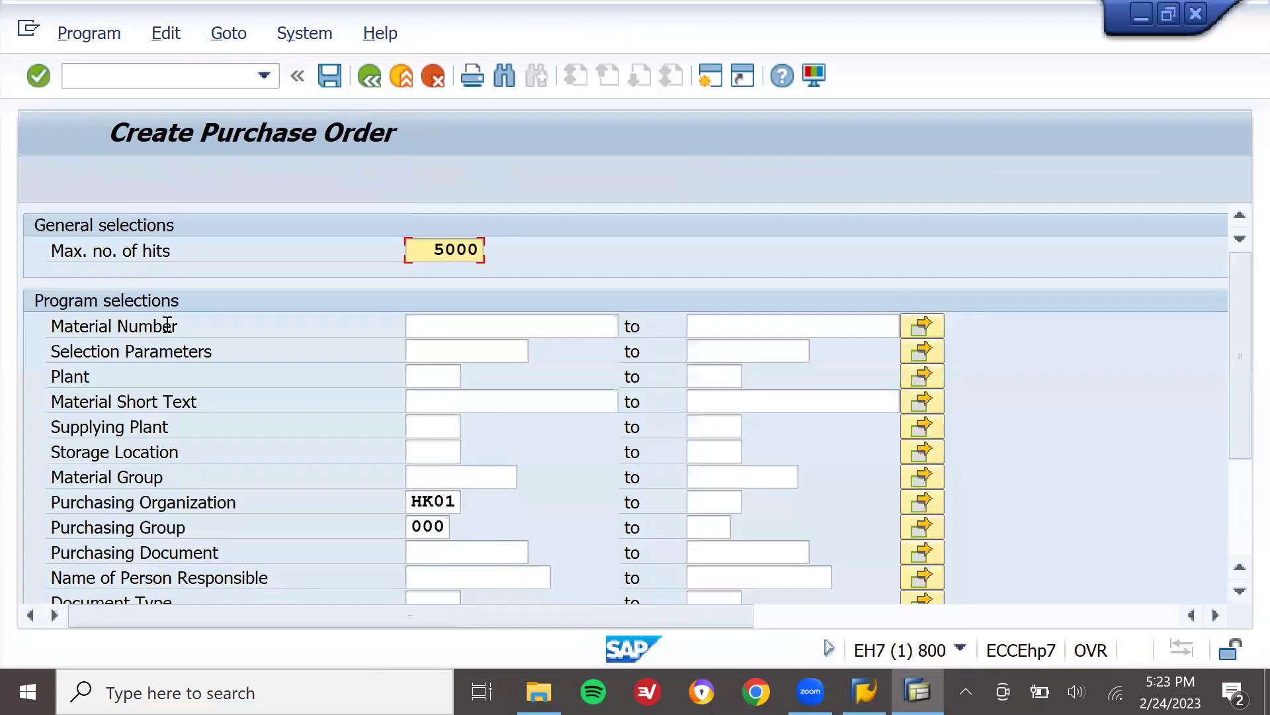
{"action": "scroll", "coordinate": [1239, 415], "scroll_direction": "down", "scroll_amount": 5}
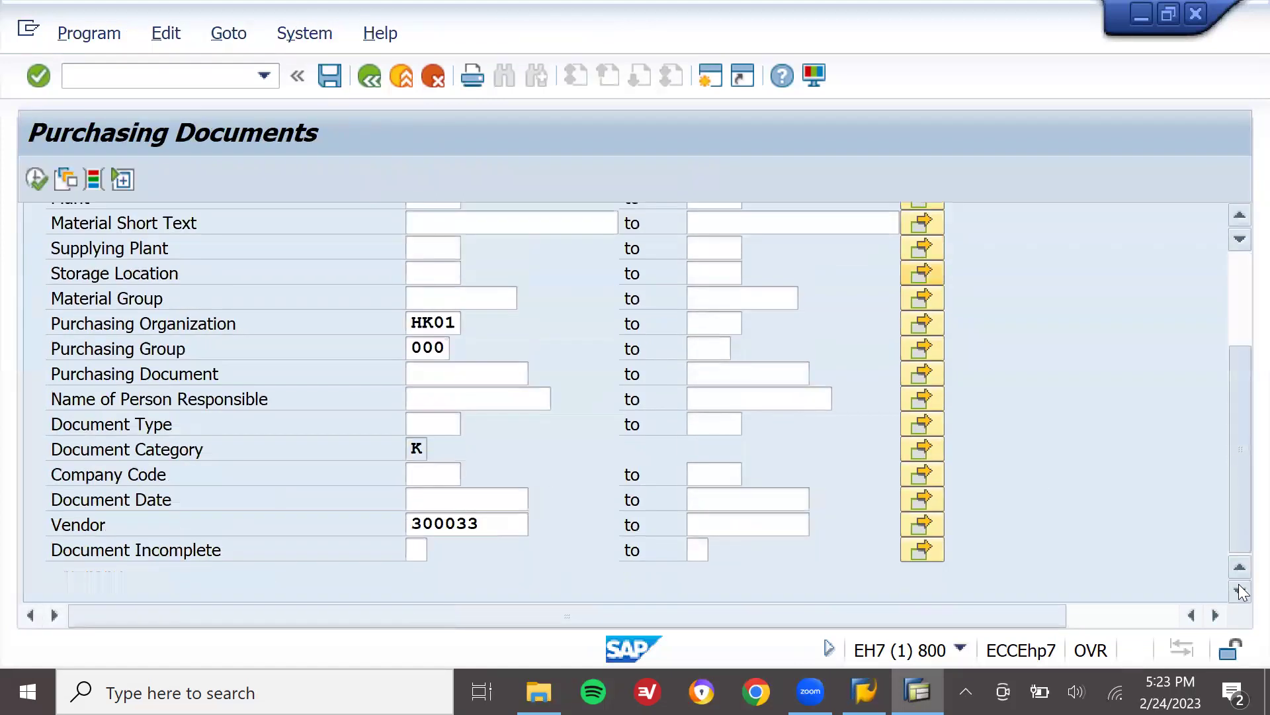
{"action": "left_click", "coordinate": [487, 531]}
{"action": "type", "text": "\\"}
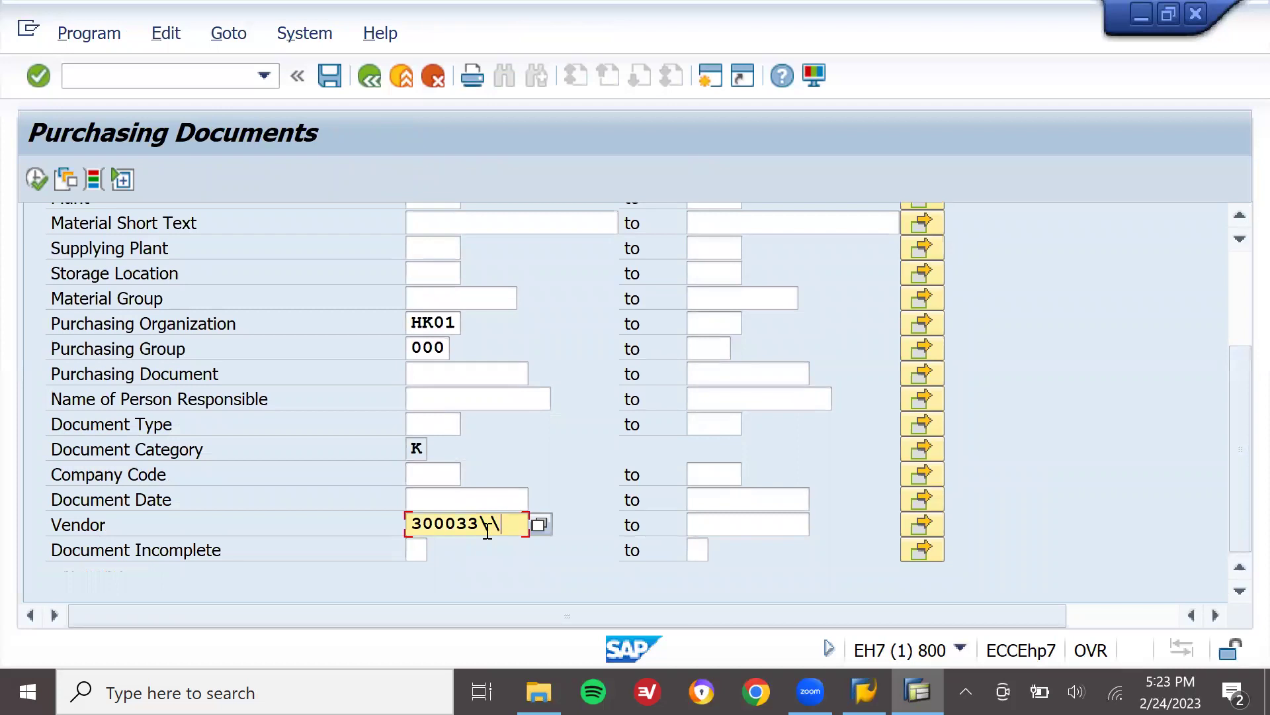
{"action": "key", "text": "BackSpace"}
{"action": "key", "text": "BackSpace"}
{"action": "key", "text": "BackSpace"}
{"action": "key", "text": "BackSpace"}
{"action": "key", "text": "BackSpace"}
{"action": "key", "text": "BackSpace"}
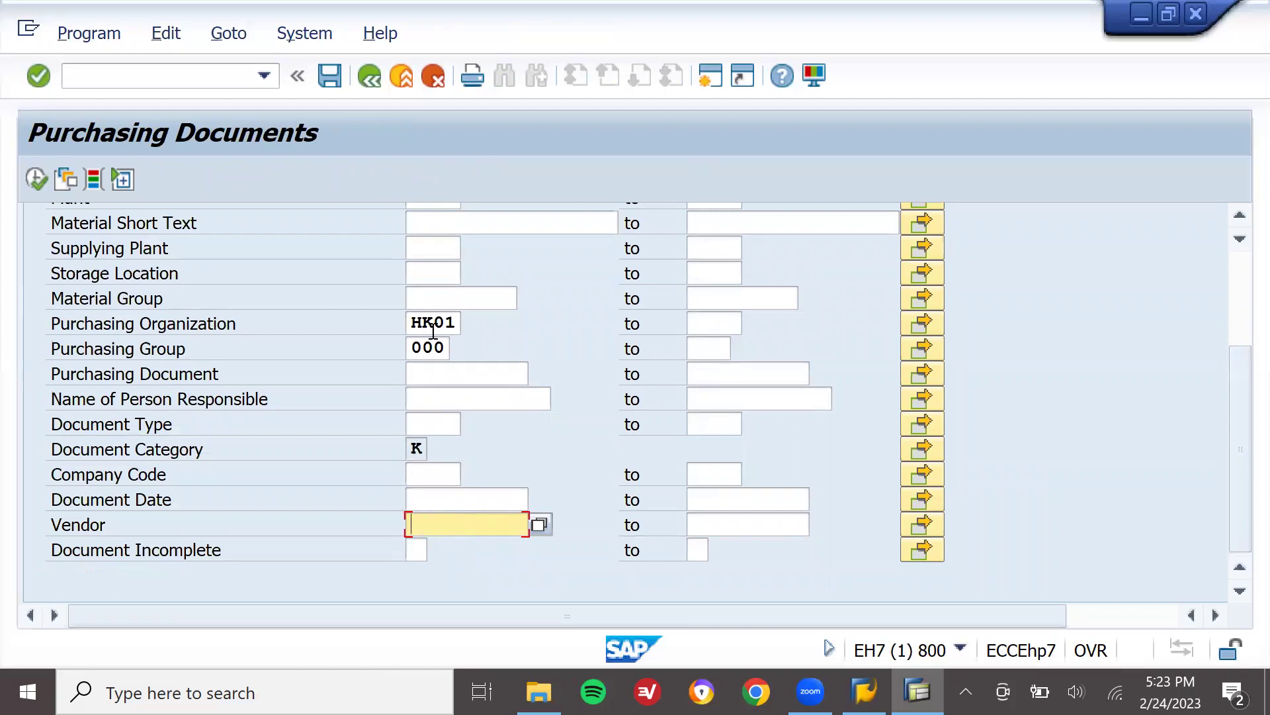
{"action": "left_click", "coordinate": [445, 349]}
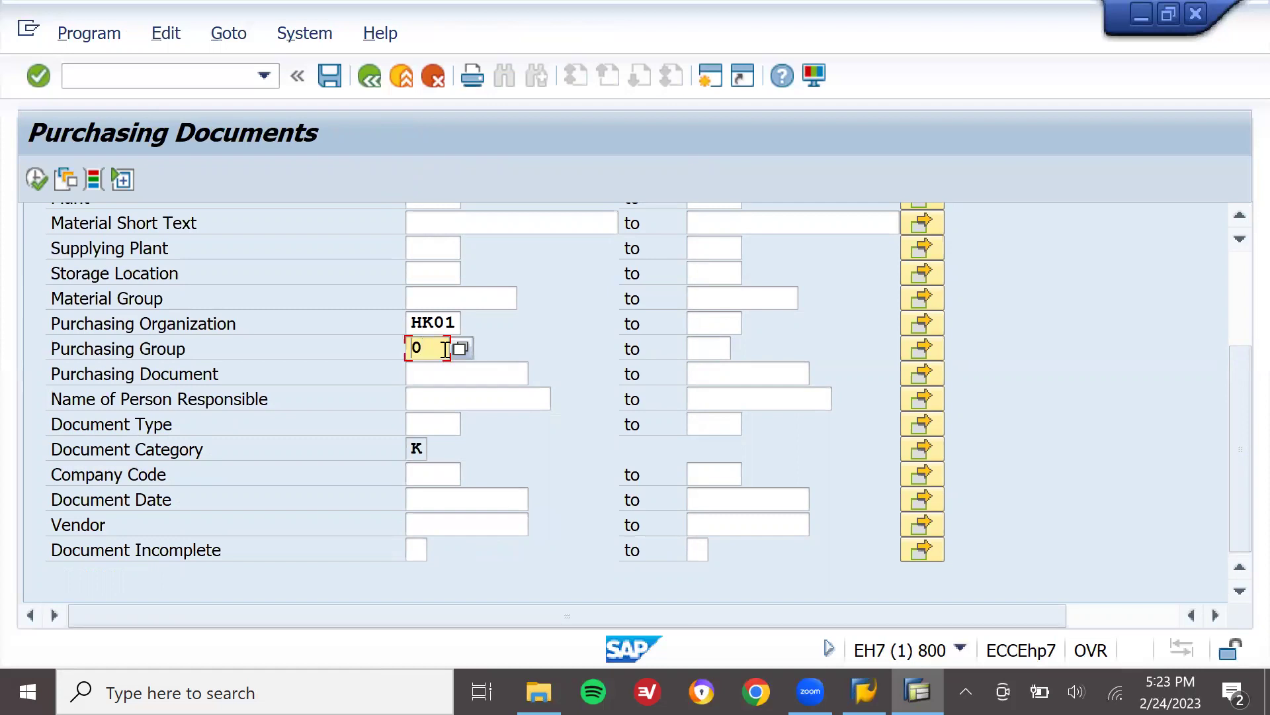
{"action": "key", "text": "BackSpace"}
{"action": "left_click", "coordinate": [37, 178]}
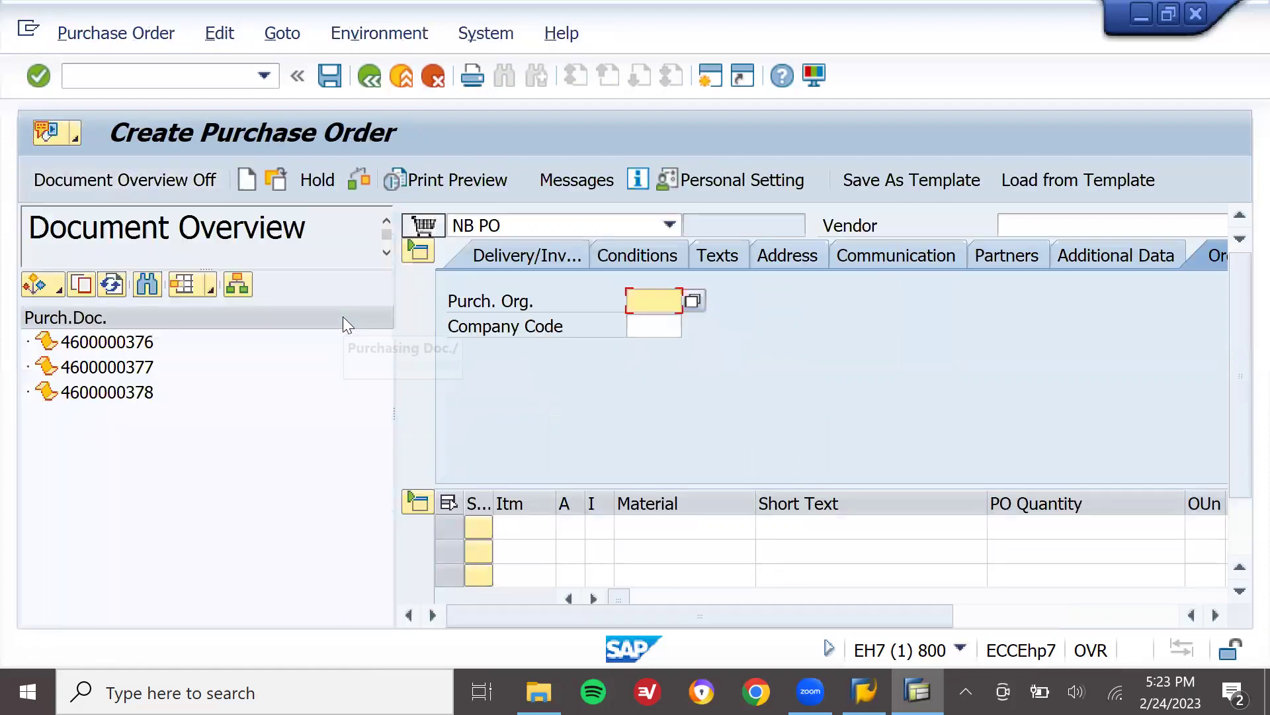
{"action": "left_click", "coordinate": [129, 396]}
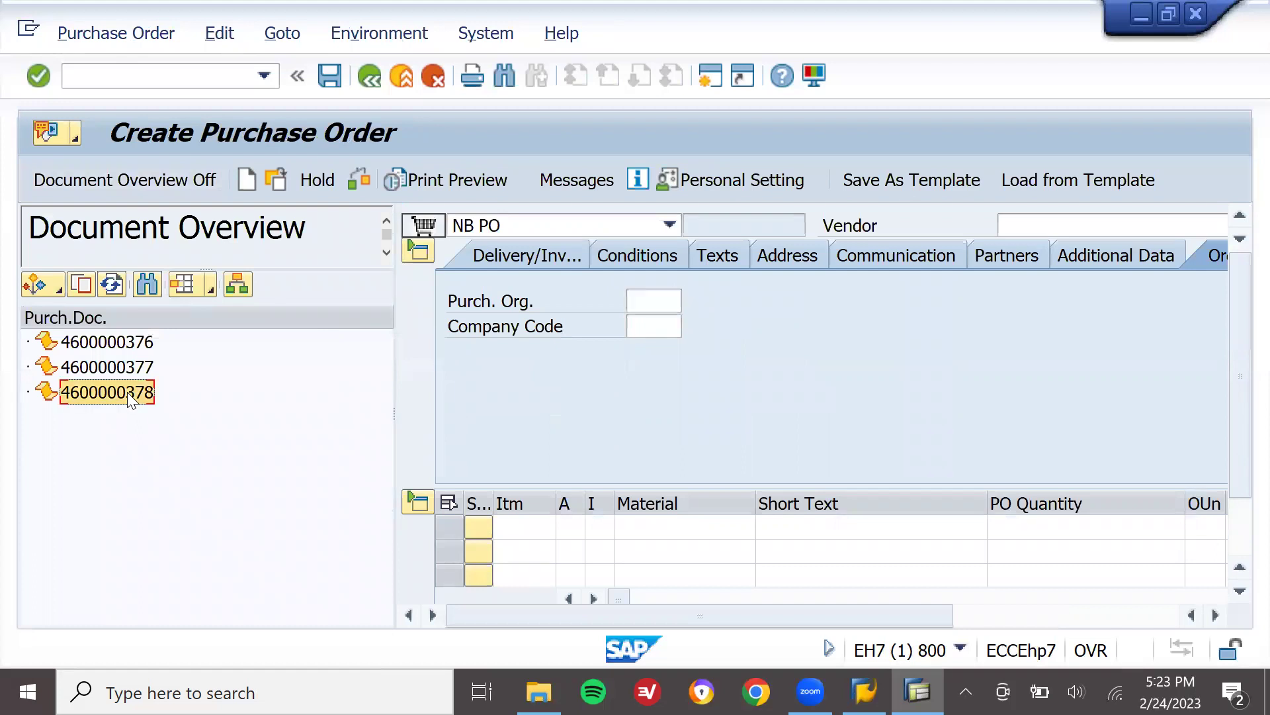
{"action": "left_click", "coordinate": [84, 287]}
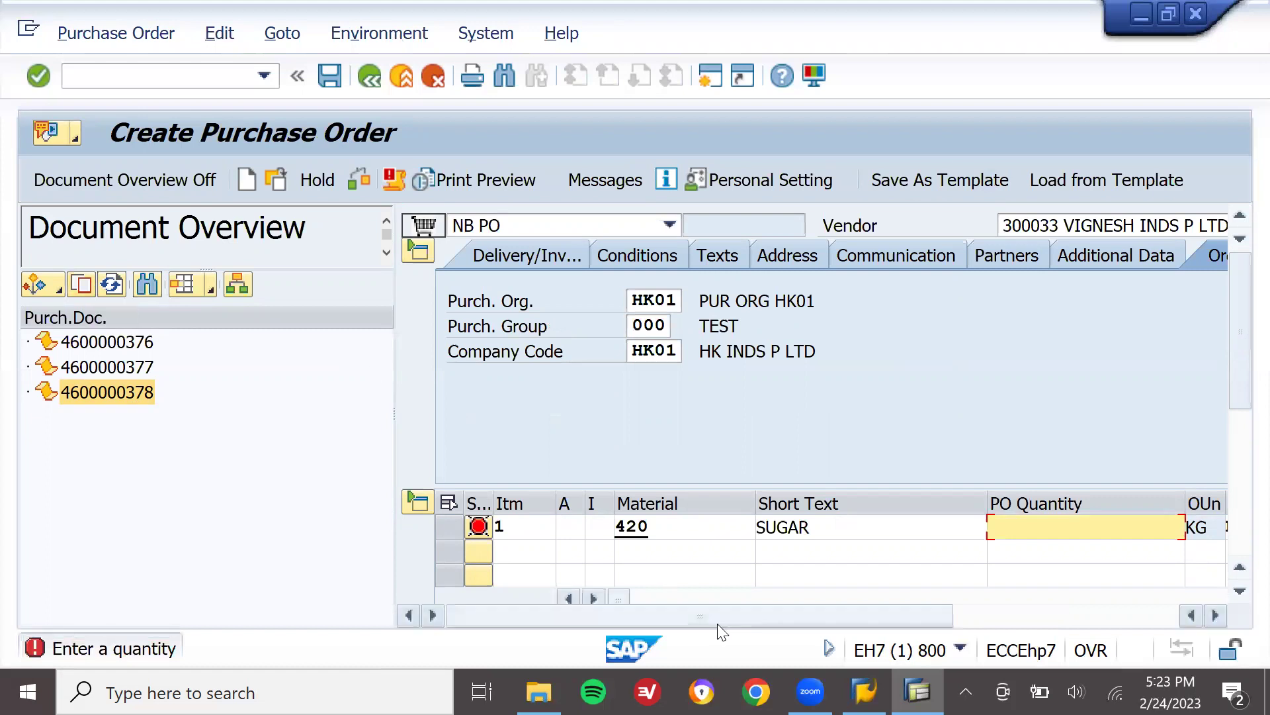
{"action": "left_click_drag", "start_coordinate": [722, 614], "coordinate": [924, 623]}
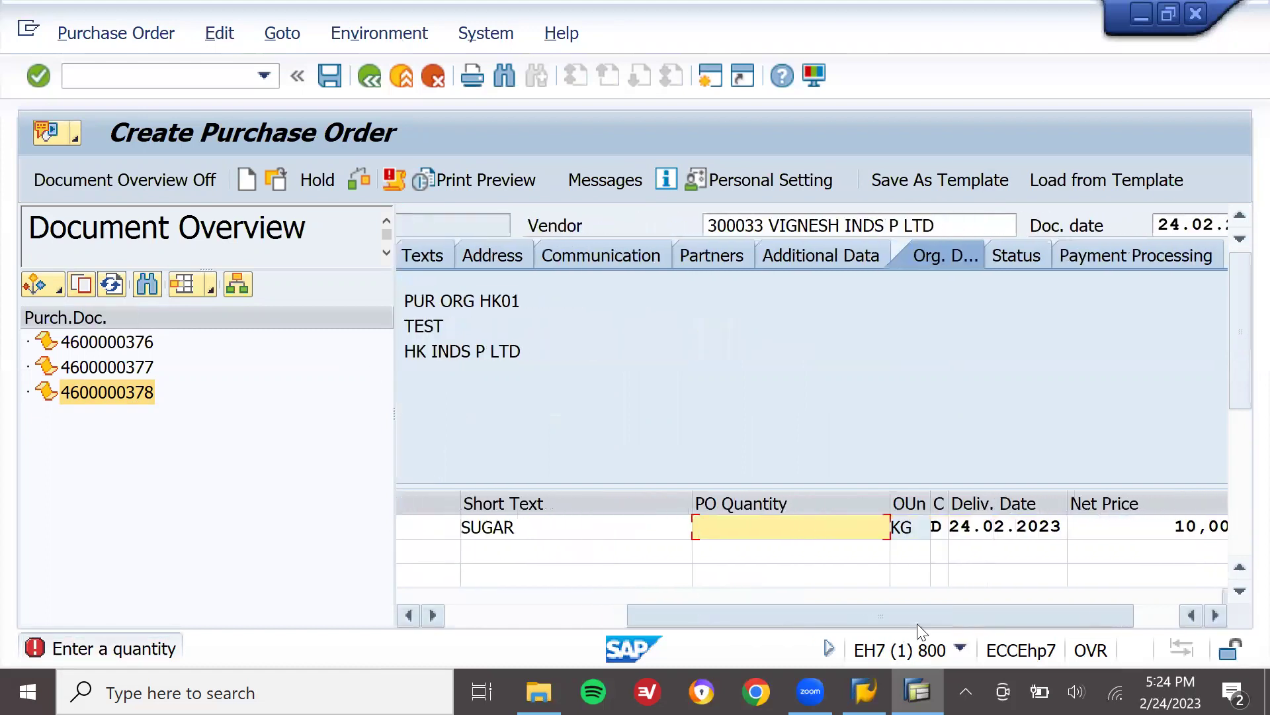
{"action": "type", "text": "20"}
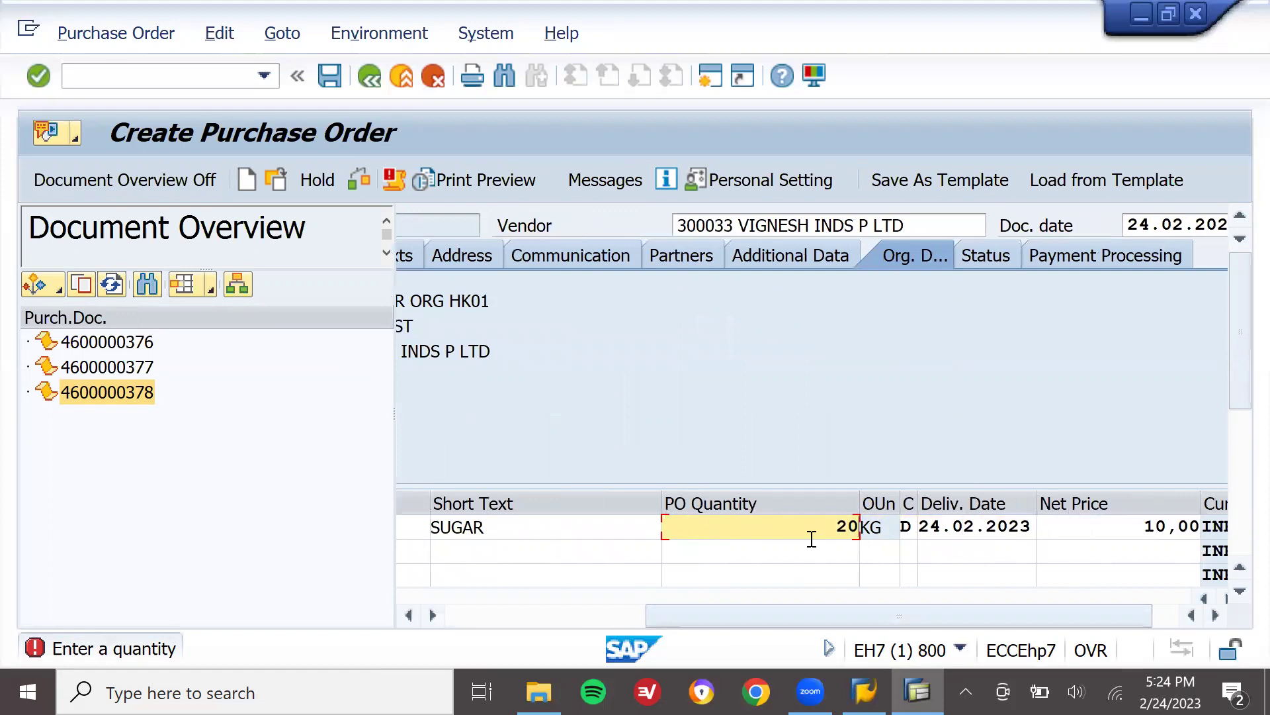
{"action": "type", "text": "0"}
{"action": "key", "text": "Return"}
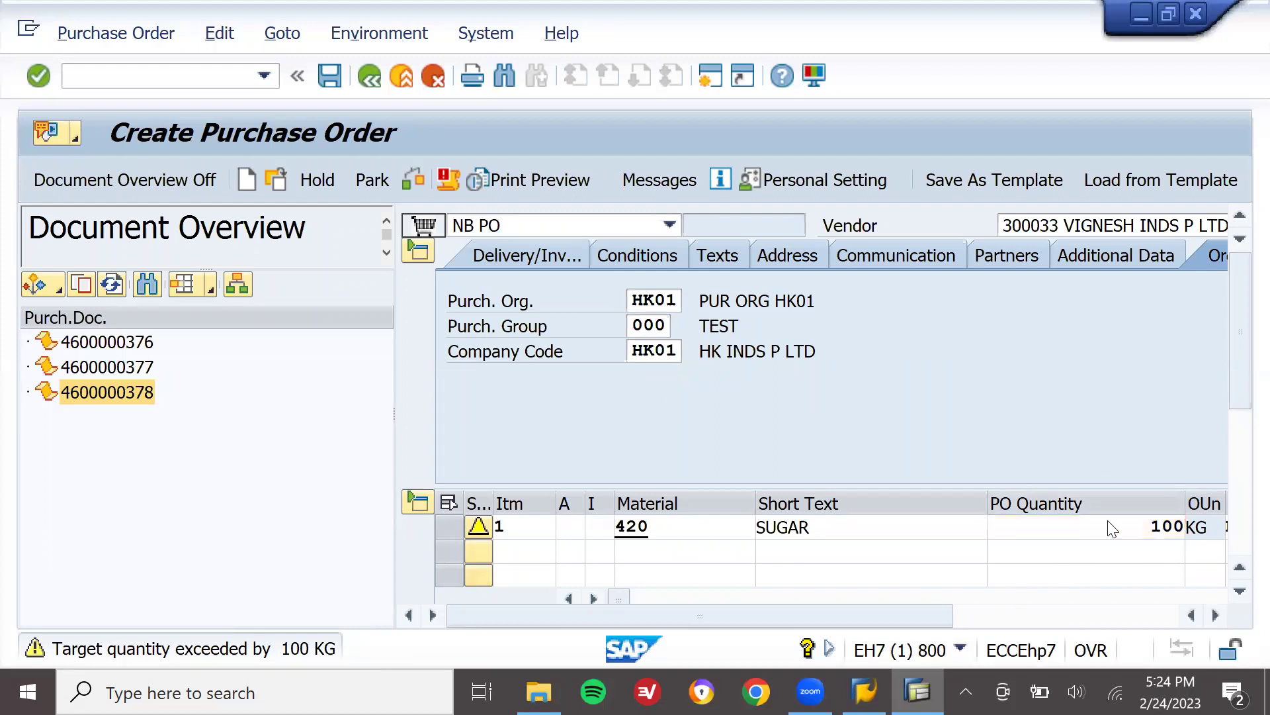
{"action": "key", "text": "Return"}
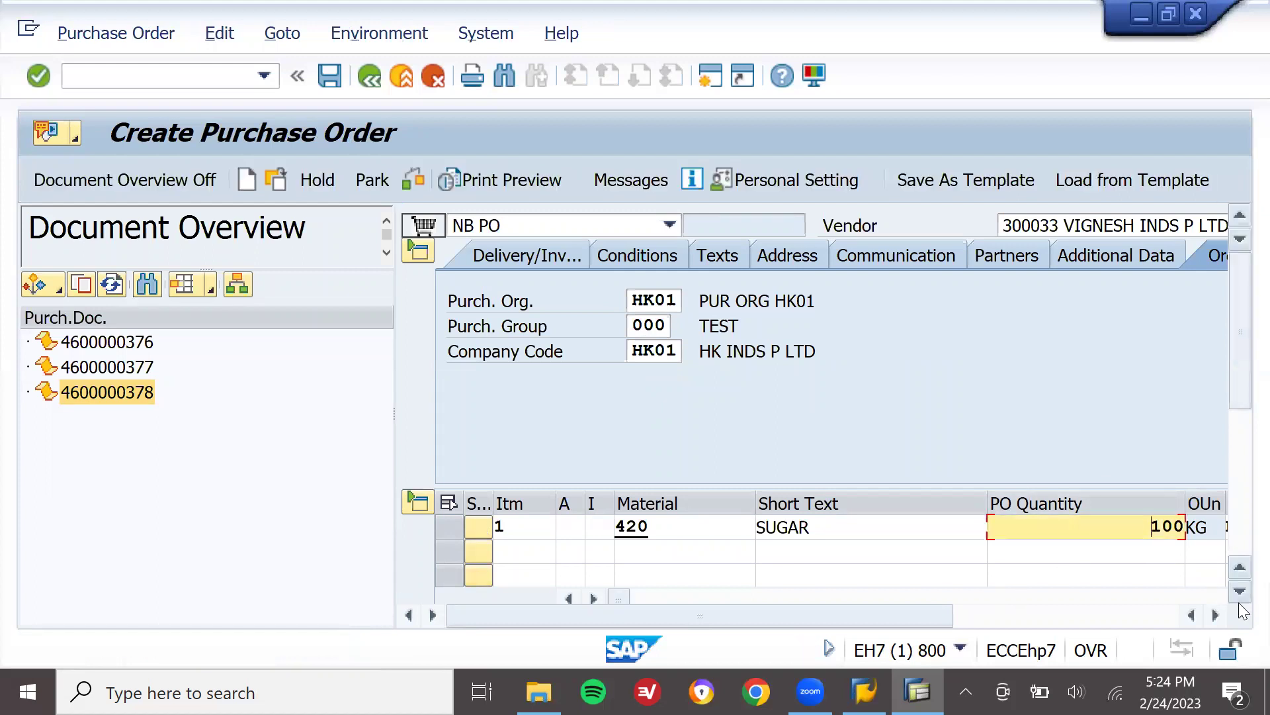
{"action": "left_click", "coordinate": [1217, 617]}
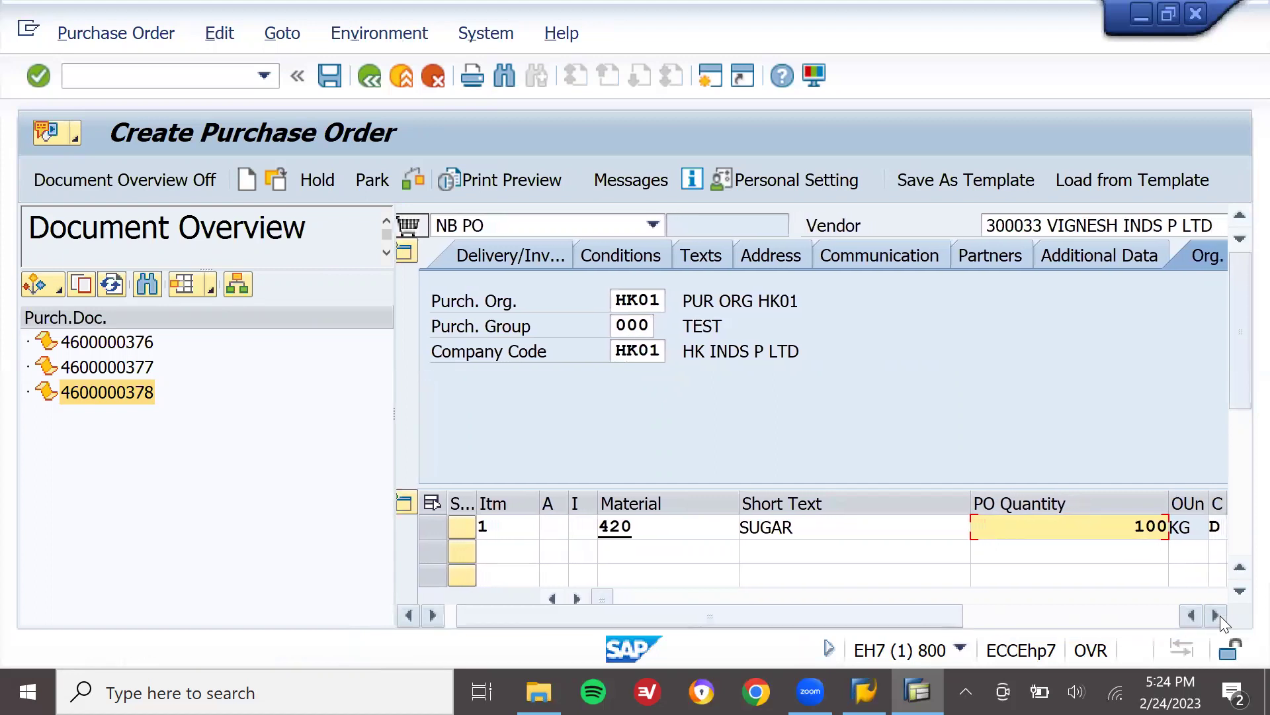
{"action": "left_click_drag", "start_coordinate": [951, 612], "coordinate": [1219, 597]}
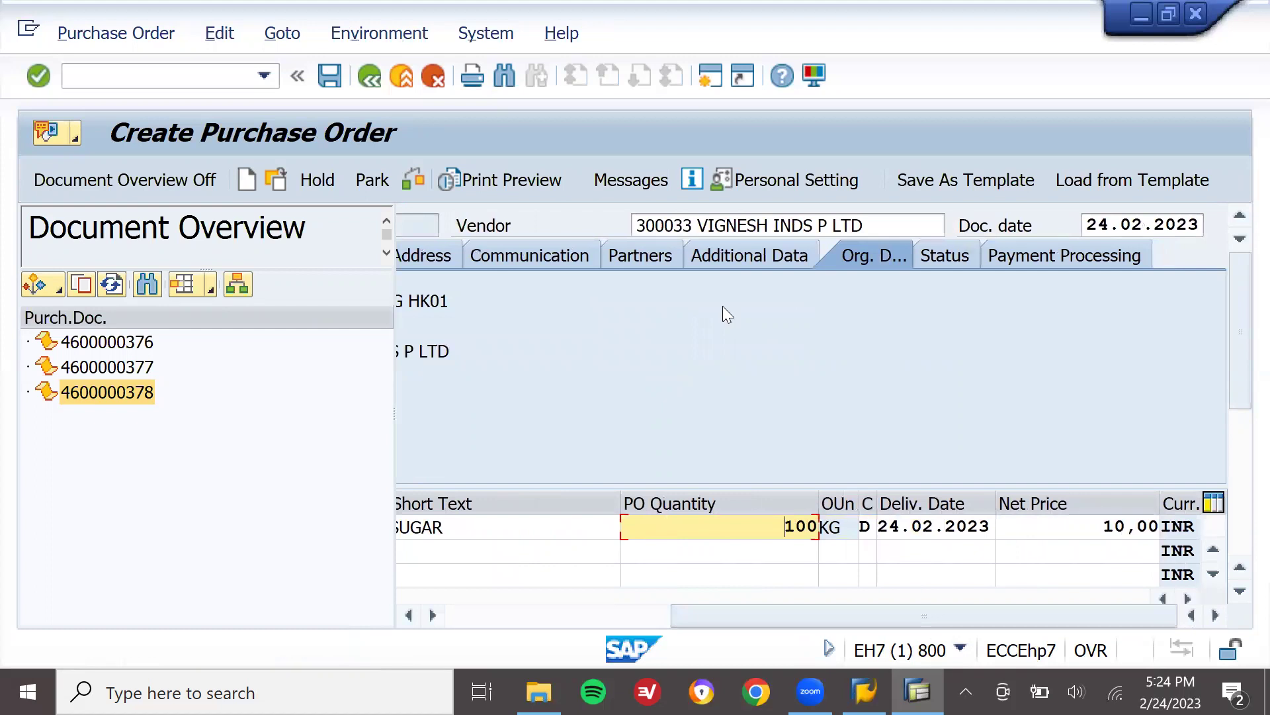
Save purchase order 560104, read its creation message, then close the help window
{"action": "left_click", "coordinate": [329, 77]}
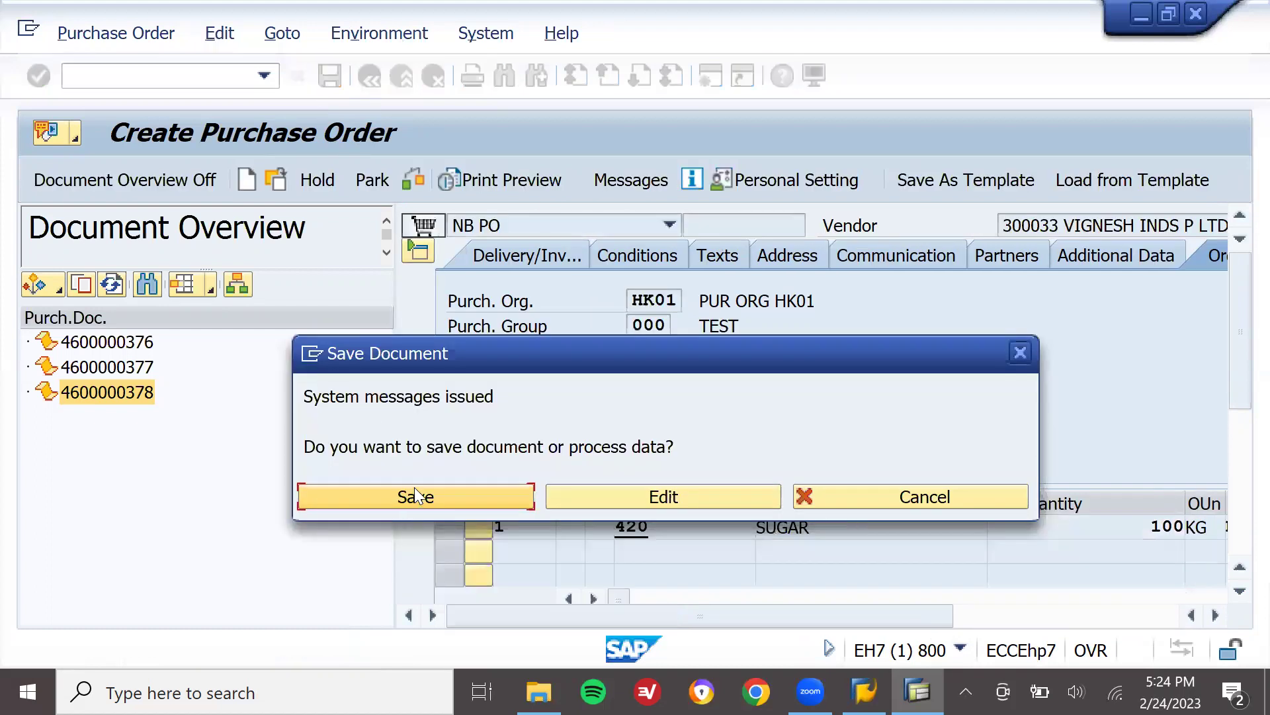
{"action": "left_click", "coordinate": [415, 495]}
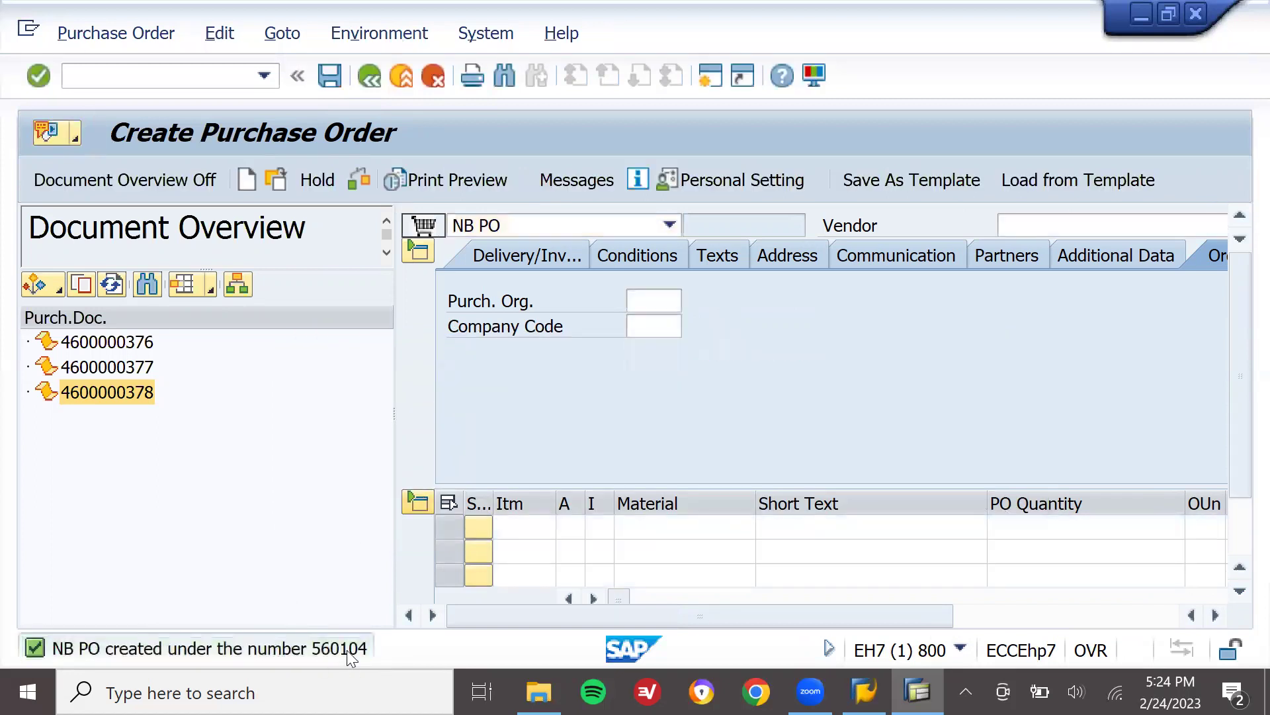
{"action": "double_click", "coordinate": [348, 651]}
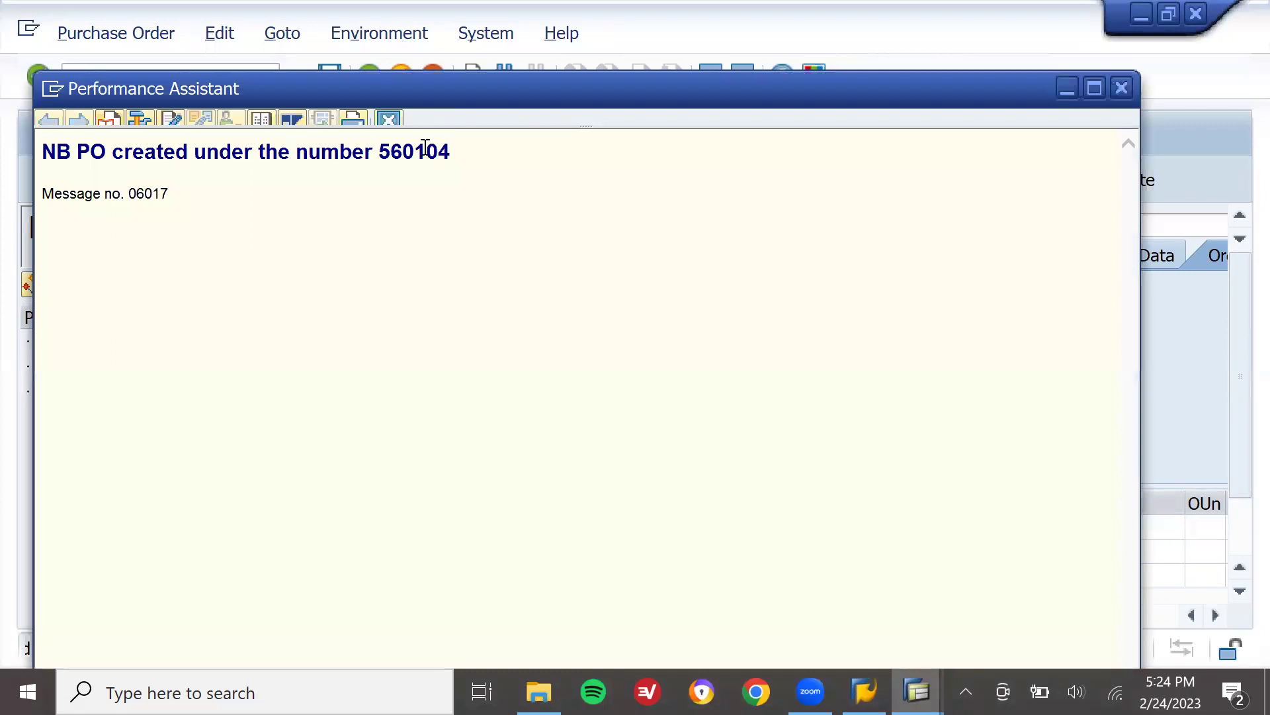
{"action": "double_click", "coordinate": [424, 151]}
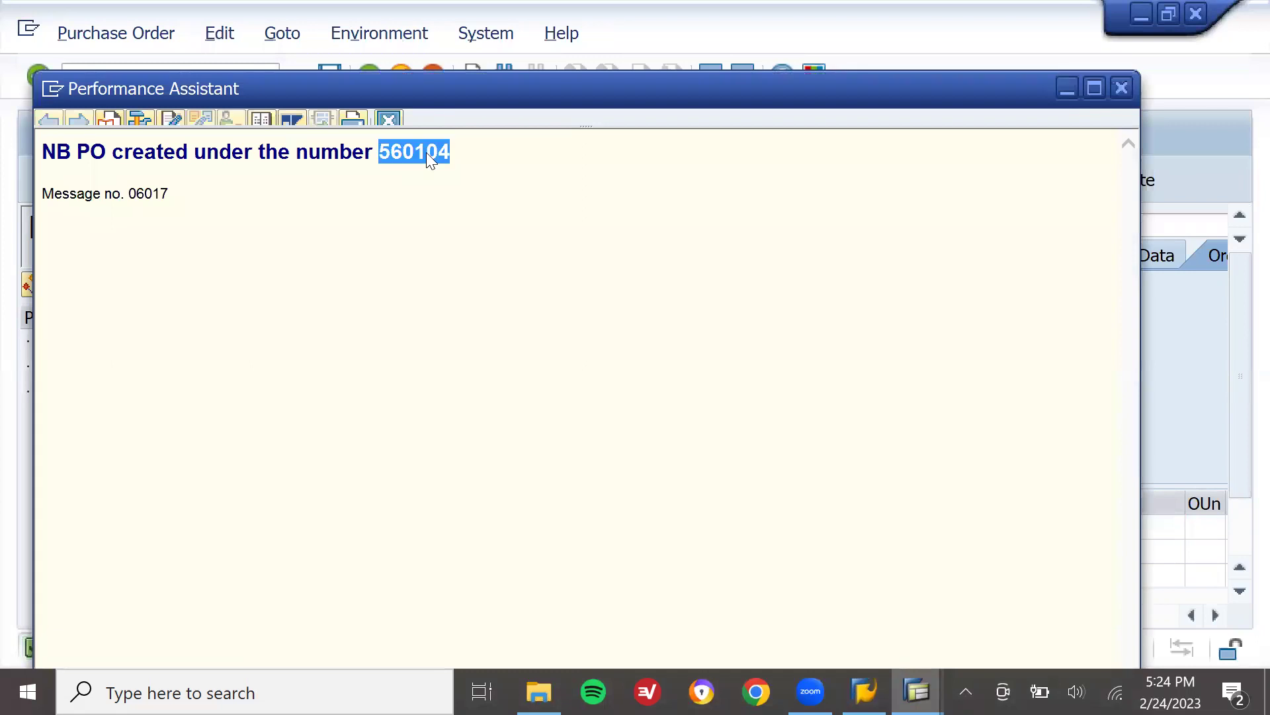
{"action": "left_click", "coordinate": [389, 119]}
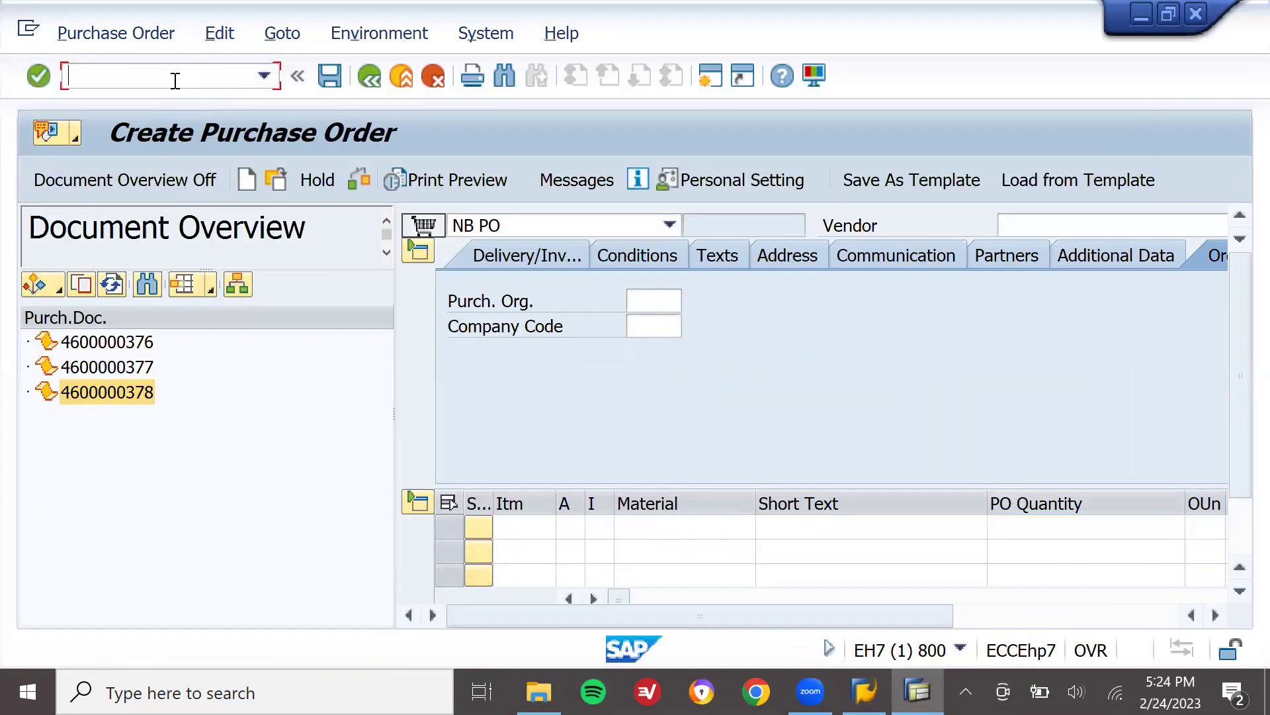
{"action": "type", "text": "/NMIGO"}
{"action": "key", "text": "Return"}
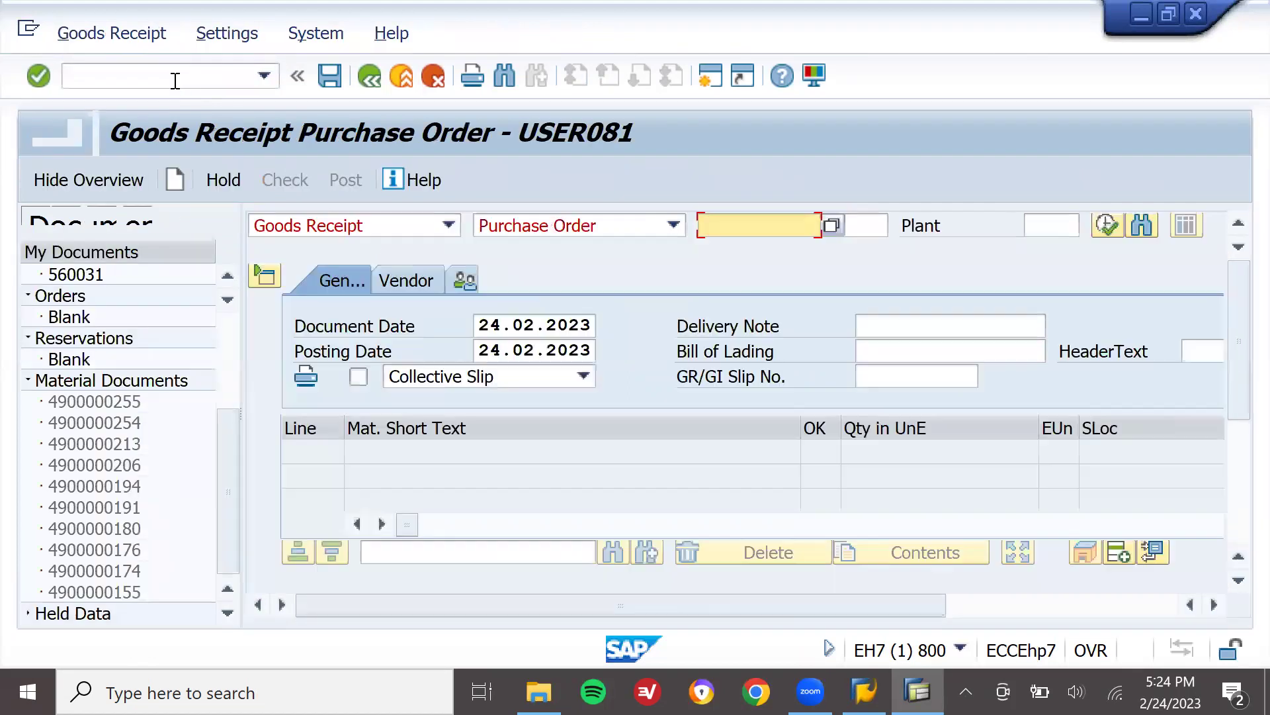
{"action": "key", "text": "Return"}
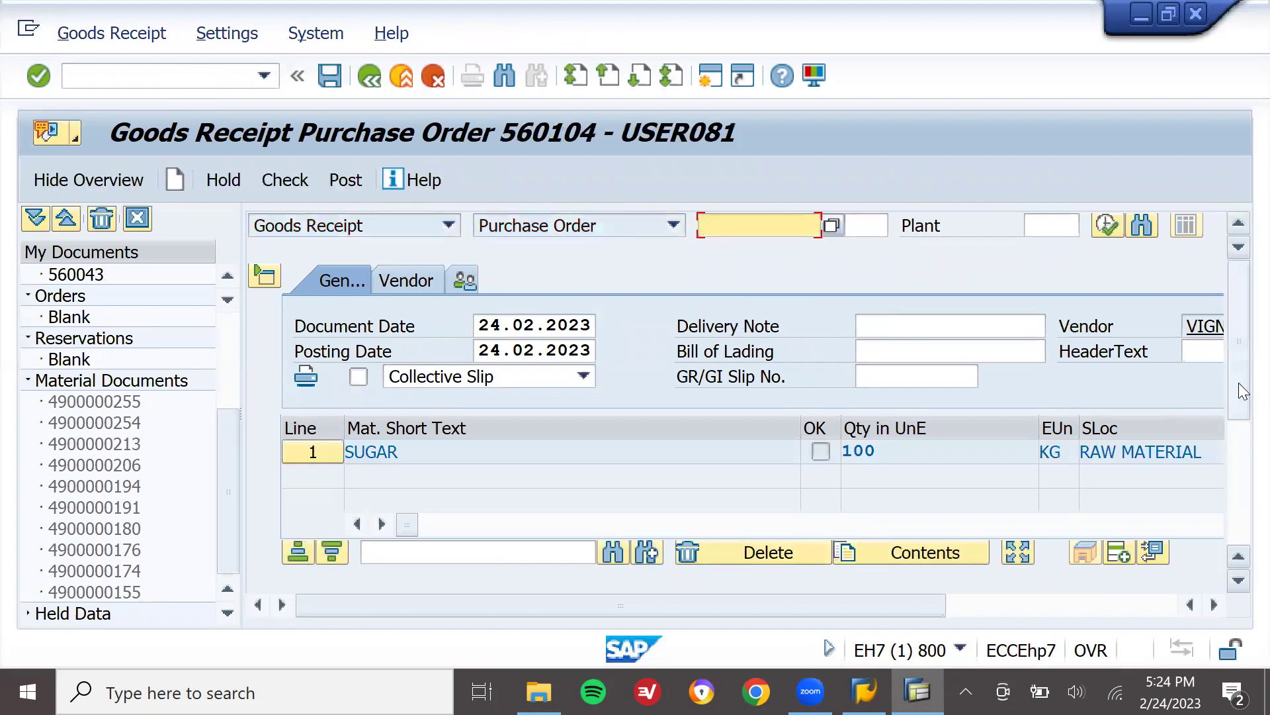
{"action": "left_click_drag", "start_coordinate": [1239, 384], "coordinate": [1239, 527]}
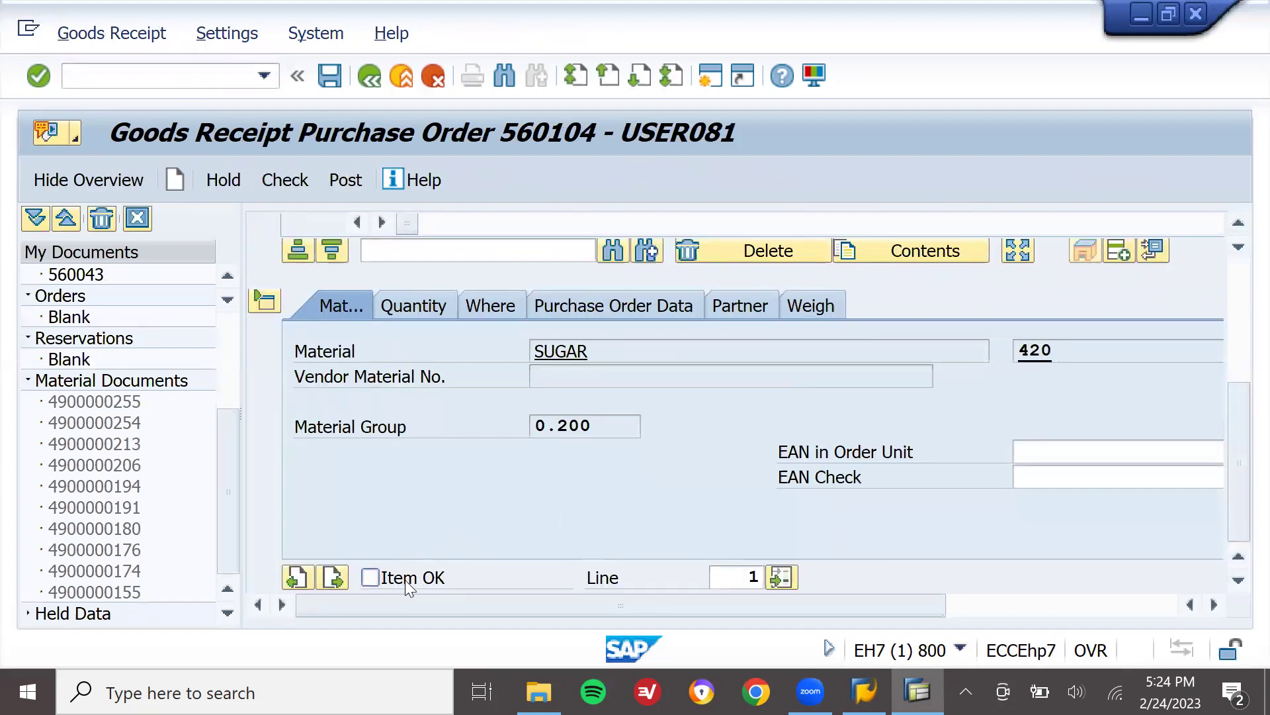
{"action": "left_click", "coordinate": [410, 579]}
{"action": "left_click", "coordinate": [344, 186]}
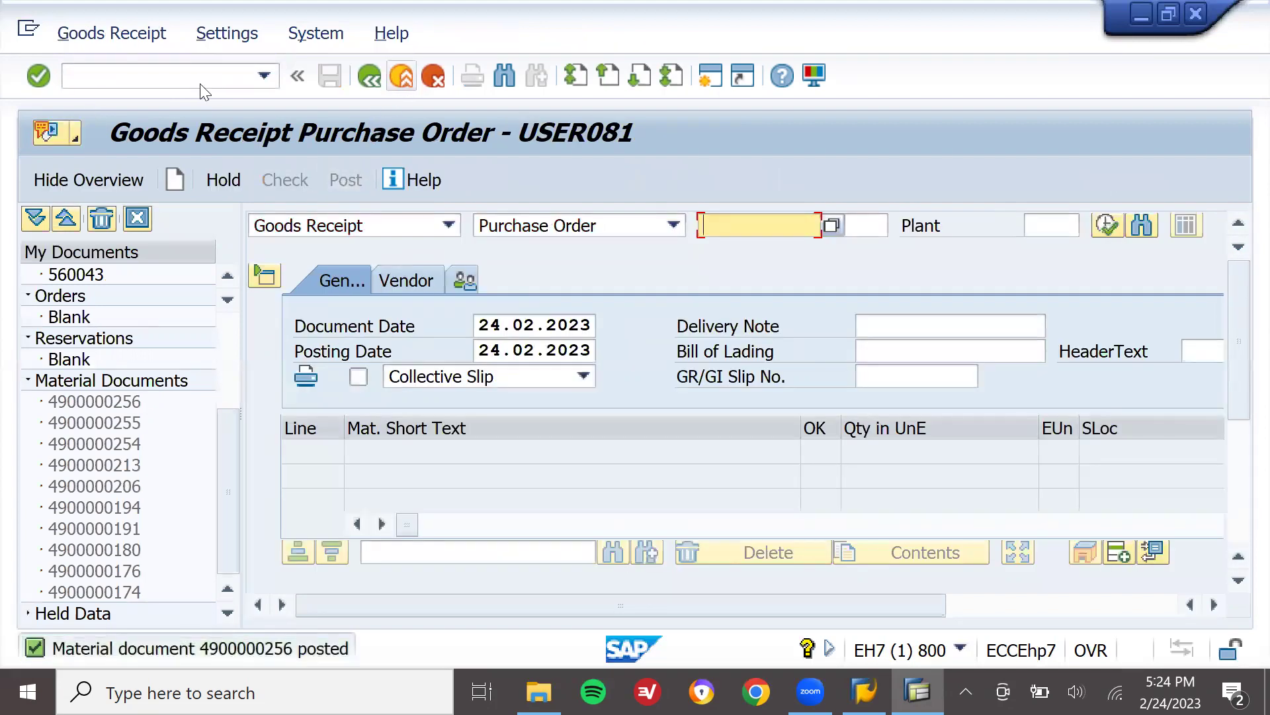
{"action": "left_click", "coordinate": [203, 73]}
Start a MIRO invoice dated 24.02.2023 with tax code V6 and Calculate tax on
{"action": "type", "text": "/"}
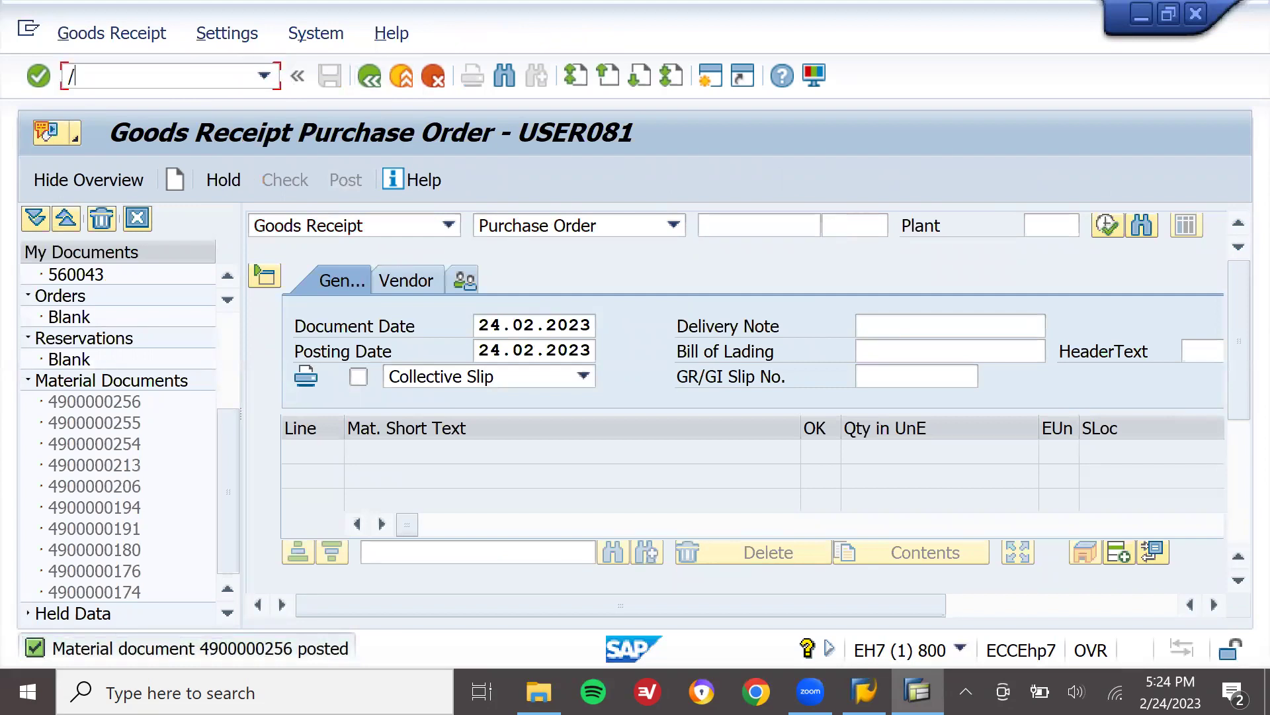
{"action": "type", "text": "NMI"}
{"action": "type", "text": "RO"}
{"action": "key", "text": "Return"}
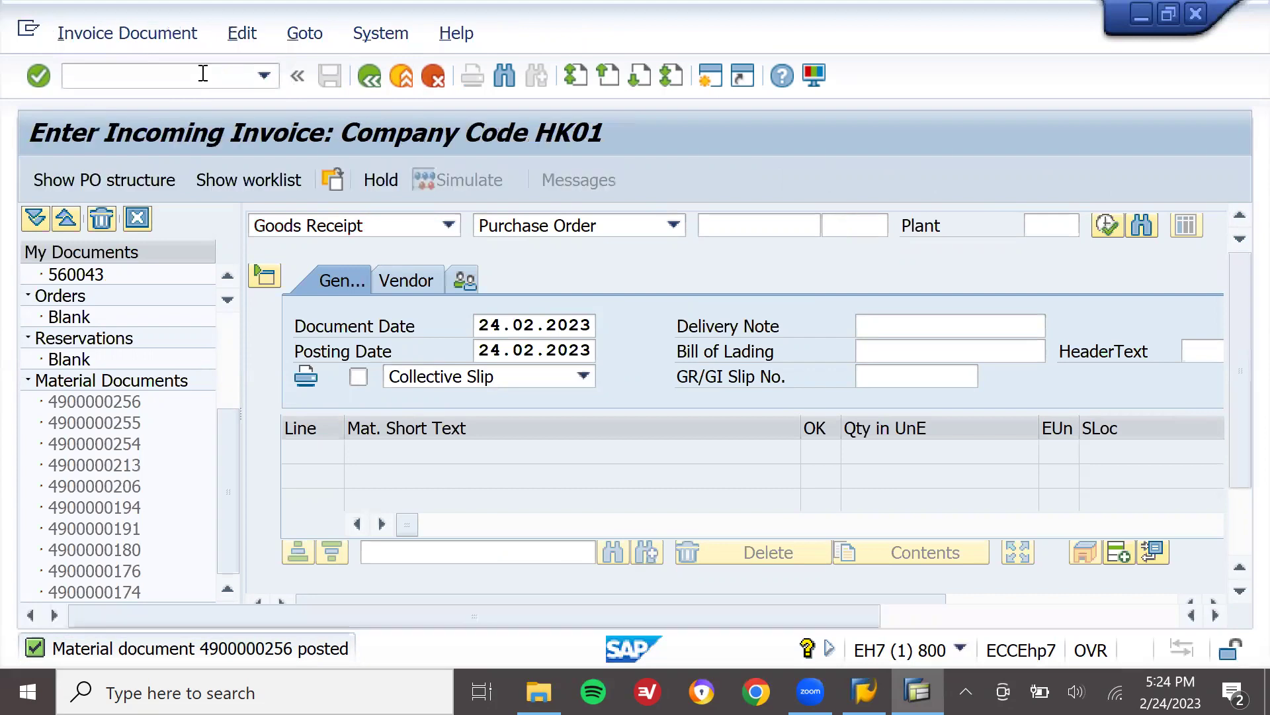
{"action": "key", "text": "BackSpace"}
{"action": "key", "text": "Return"}
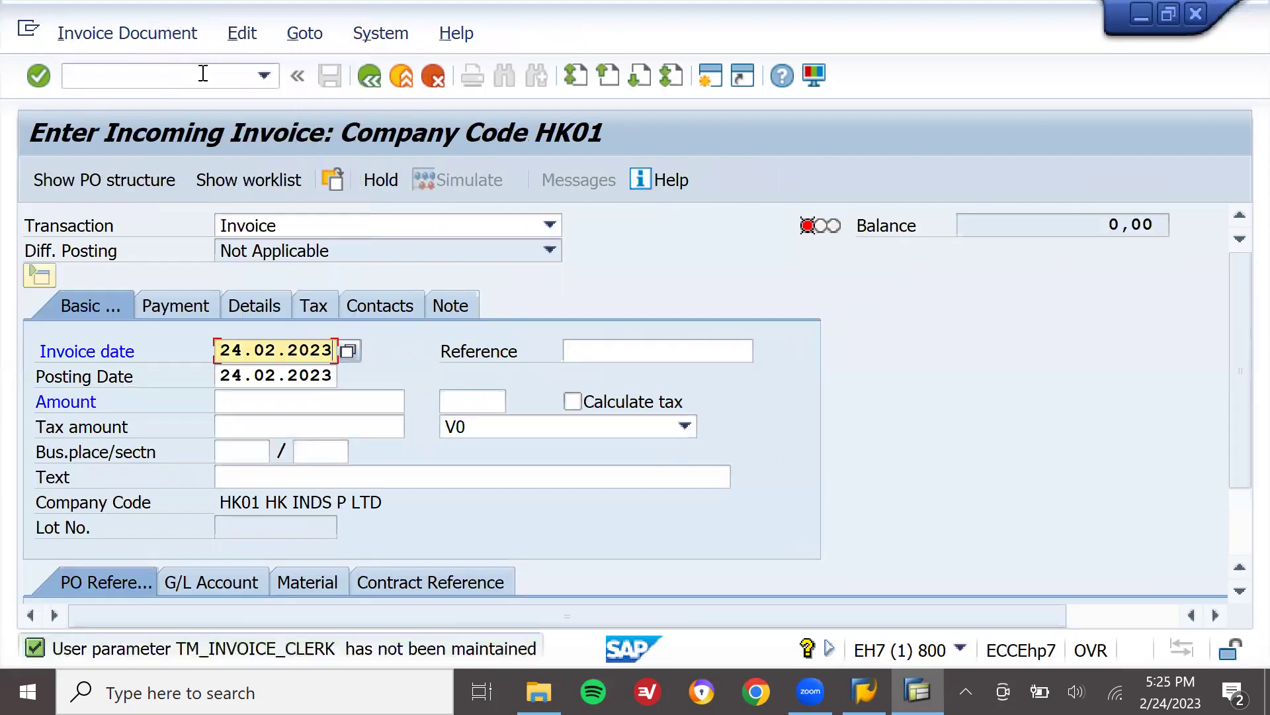
{"action": "key", "text": "Return"}
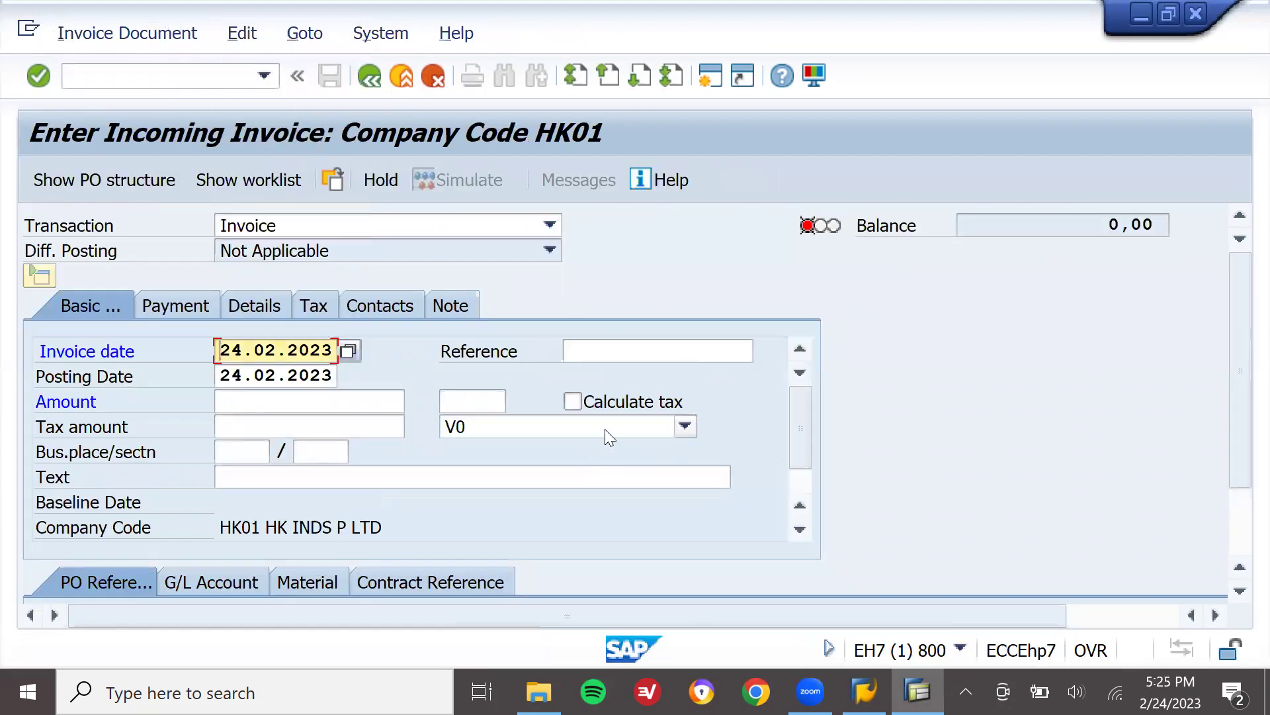
{"action": "left_click", "coordinate": [605, 428]}
{"action": "left_click", "coordinate": [596, 452]}
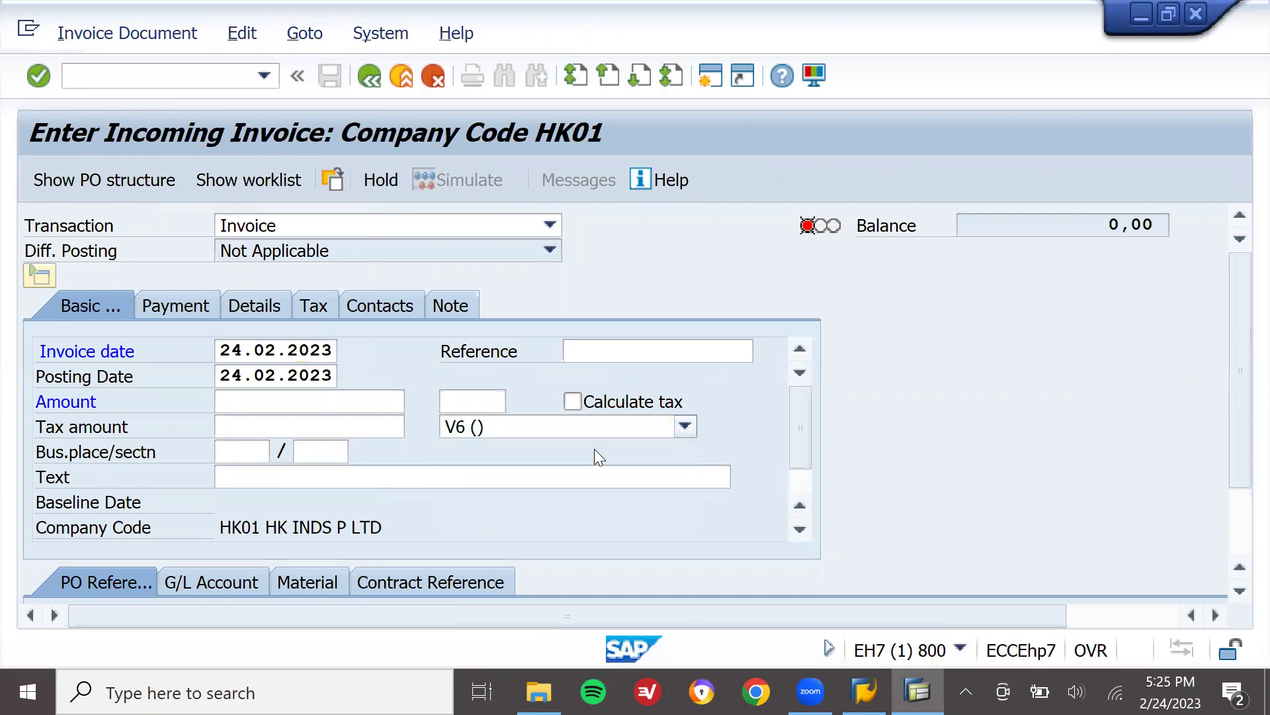
{"action": "left_click", "coordinate": [603, 409]}
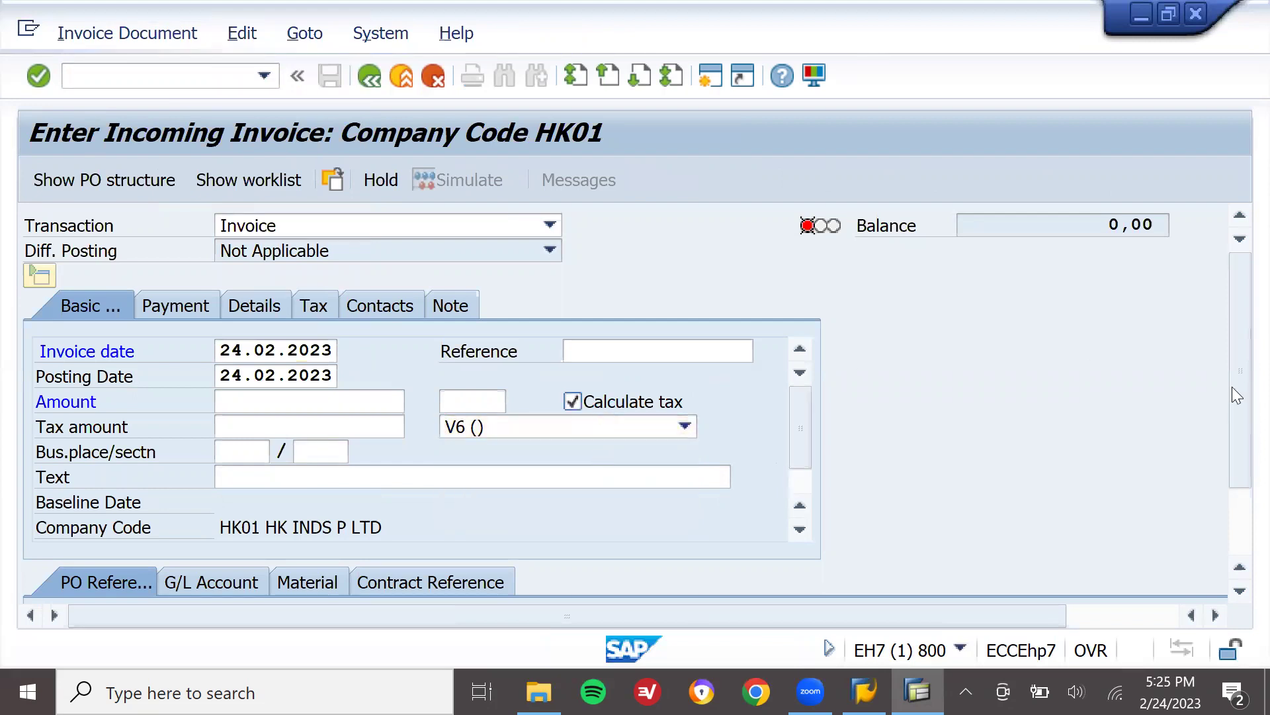
Reference purchase order 560104 to load its sugar item into the invoice
{"action": "left_click_drag", "start_coordinate": [1239, 387], "coordinate": [1242, 570]}
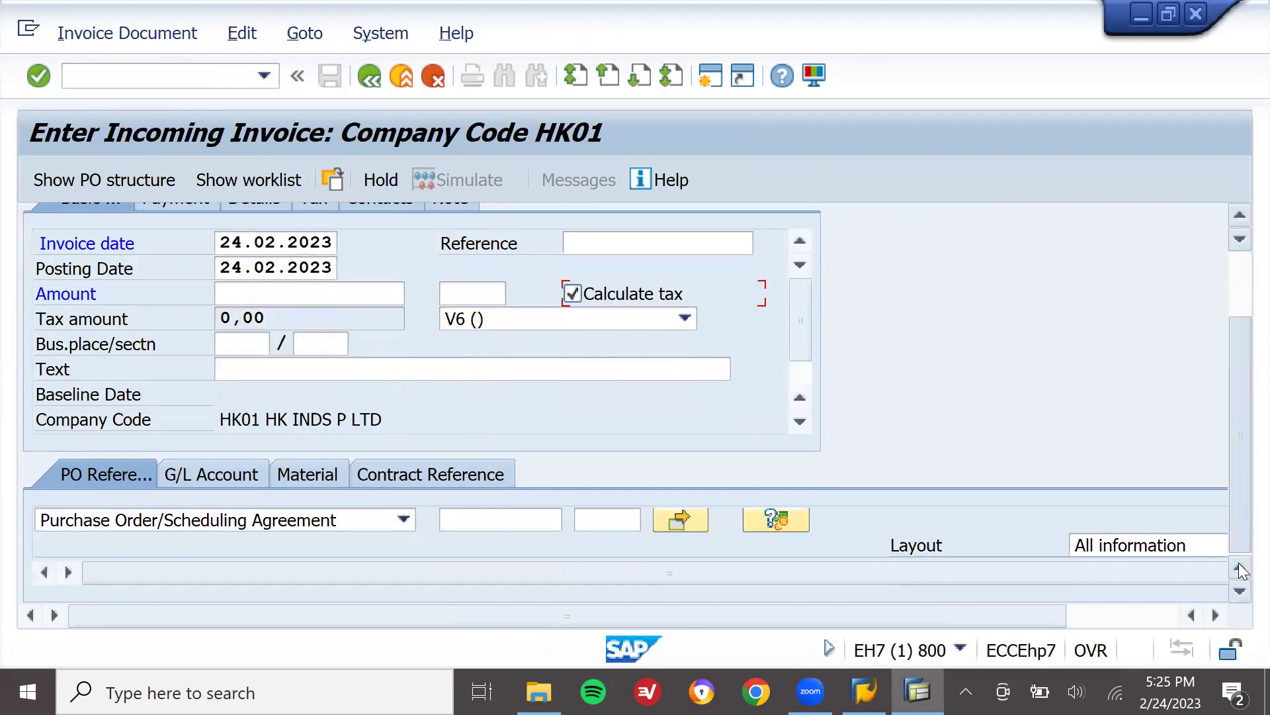
{"action": "left_click", "coordinate": [506, 519]}
{"action": "type", "text": "560104"}
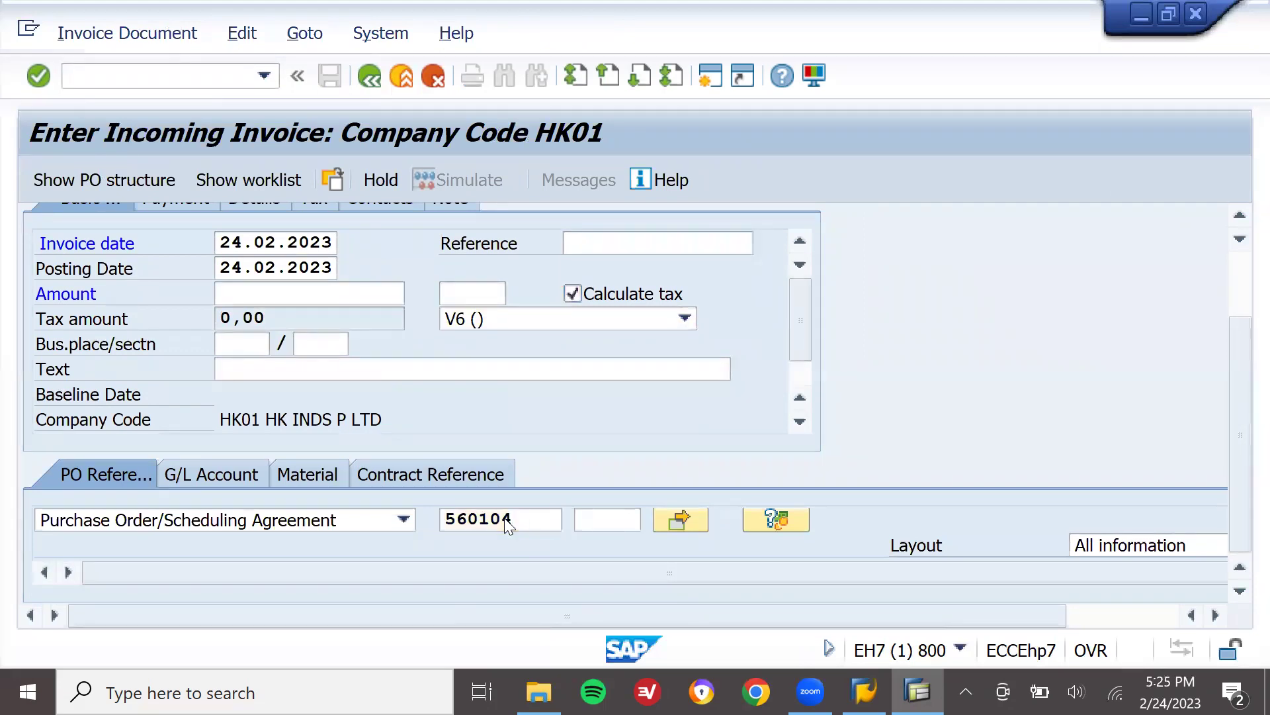
{"action": "key", "text": "Return"}
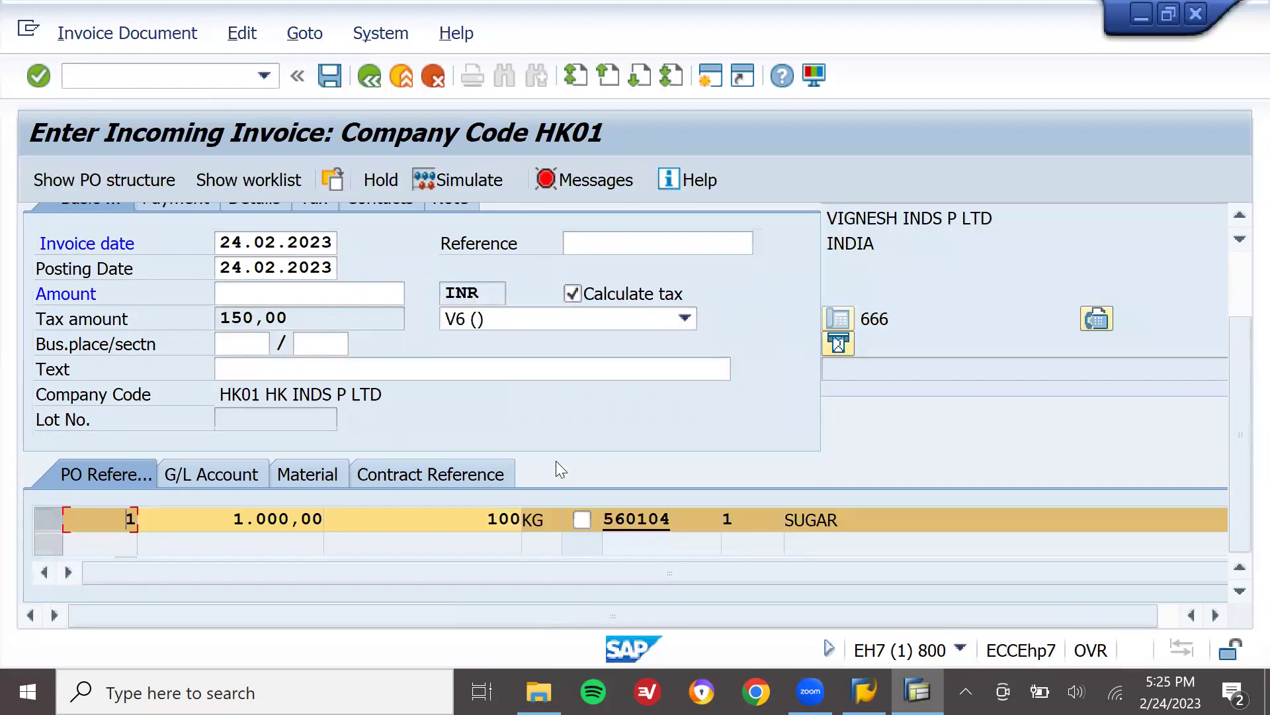
Enter an invoice amount of 1150 and check the resulting balance
{"action": "left_click_drag", "start_coordinate": [1244, 363], "coordinate": [1244, 270]}
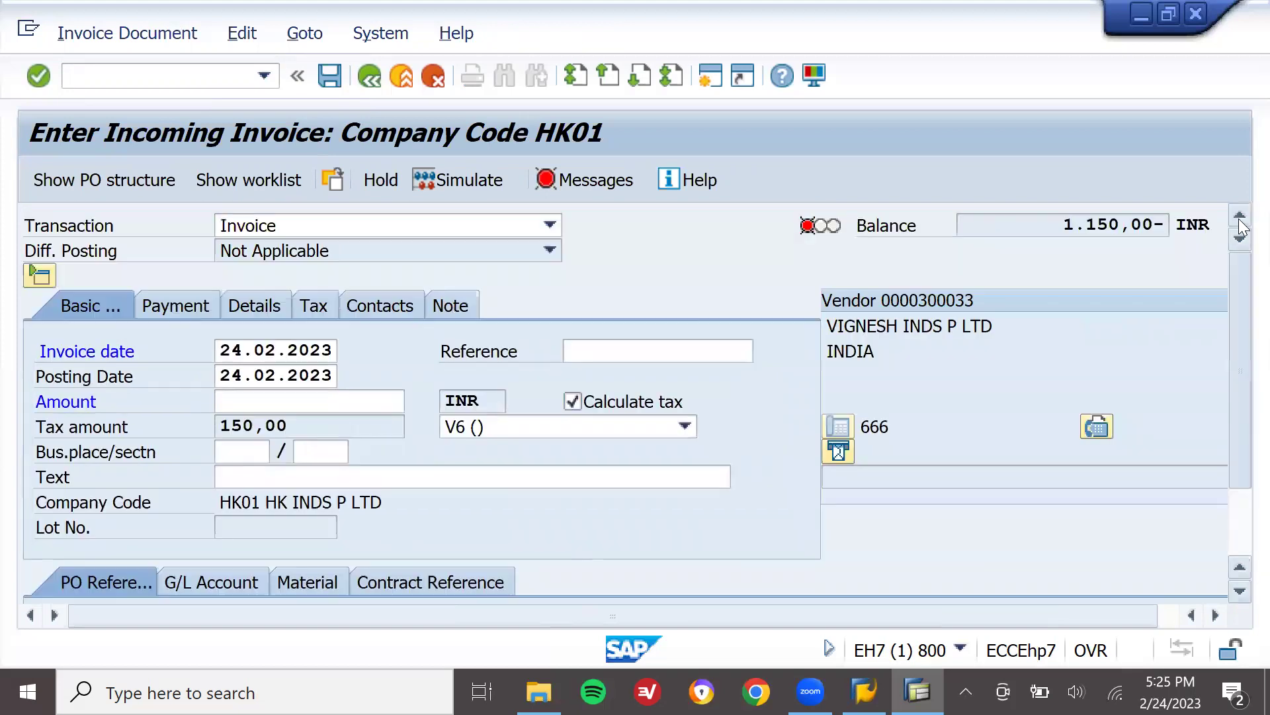
{"action": "left_click", "coordinate": [291, 401]}
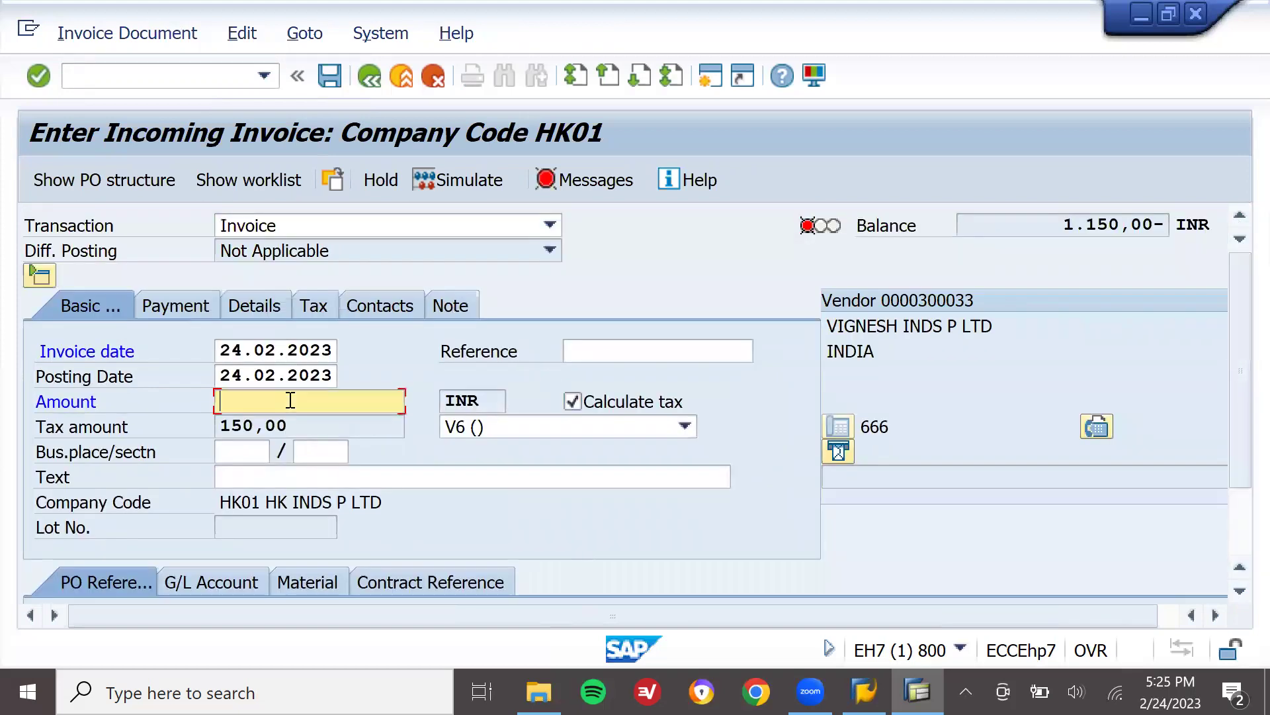
{"action": "type", "text": "1150"}
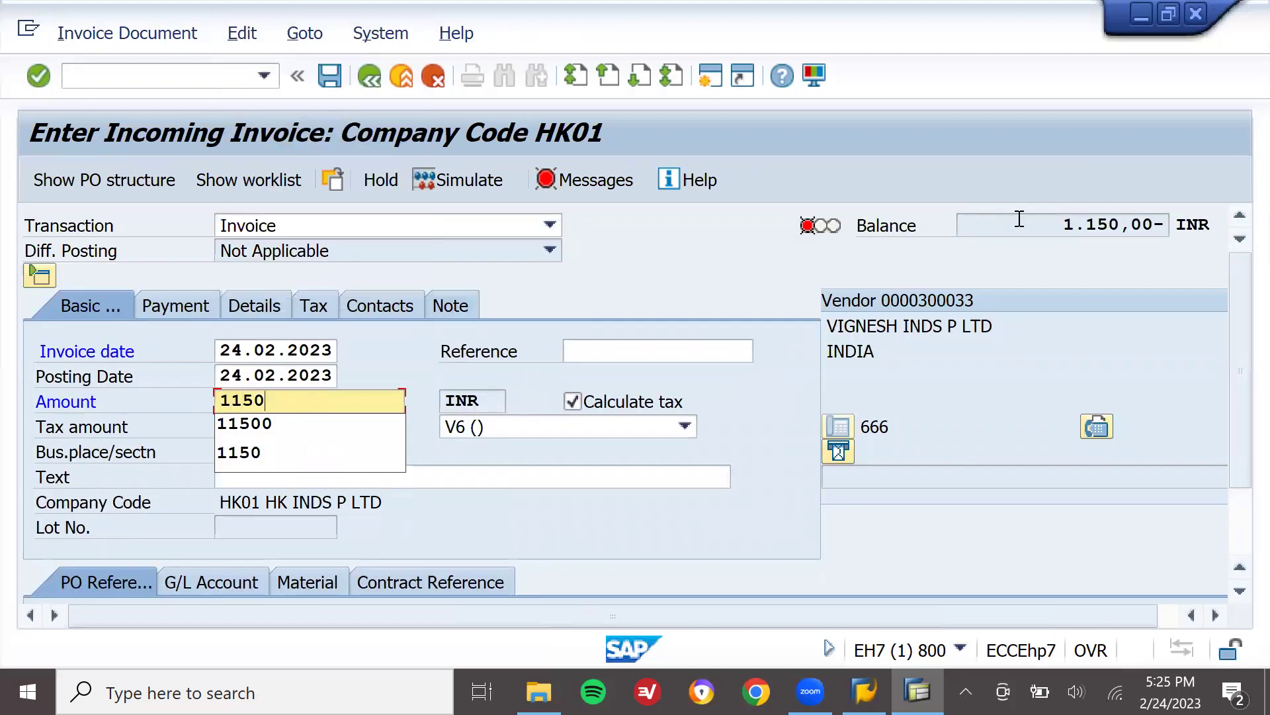
{"action": "key", "text": "Return"}
{"action": "left_click_drag", "start_coordinate": [1019, 219], "coordinate": [1226, 208]}
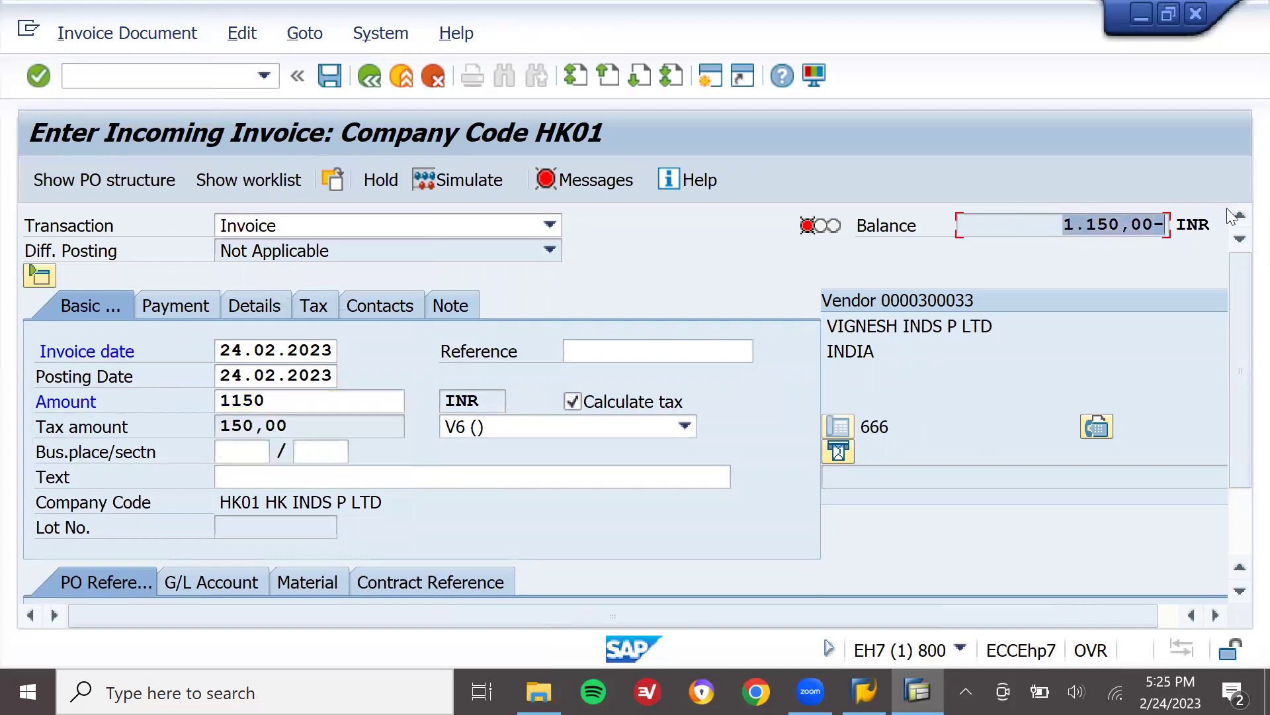
{"action": "left_click", "coordinate": [379, 404]}
{"action": "key", "text": "Return"}
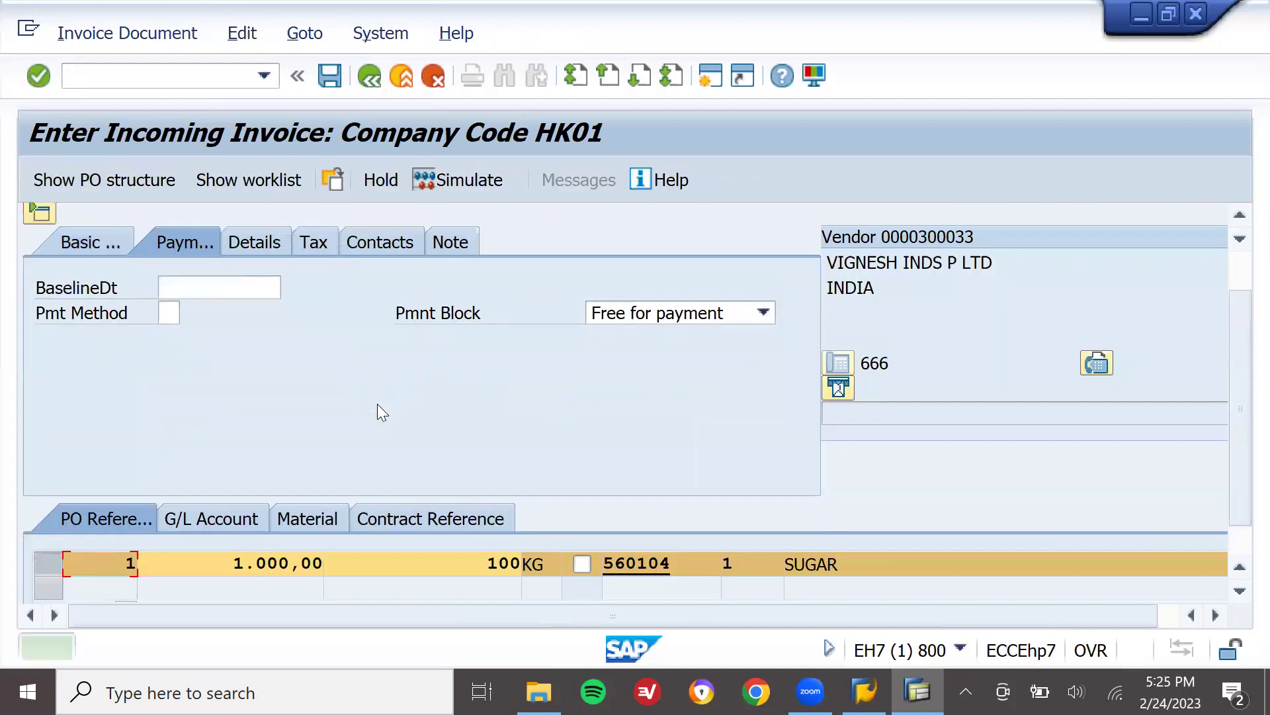
{"action": "left_click", "coordinate": [239, 278]}
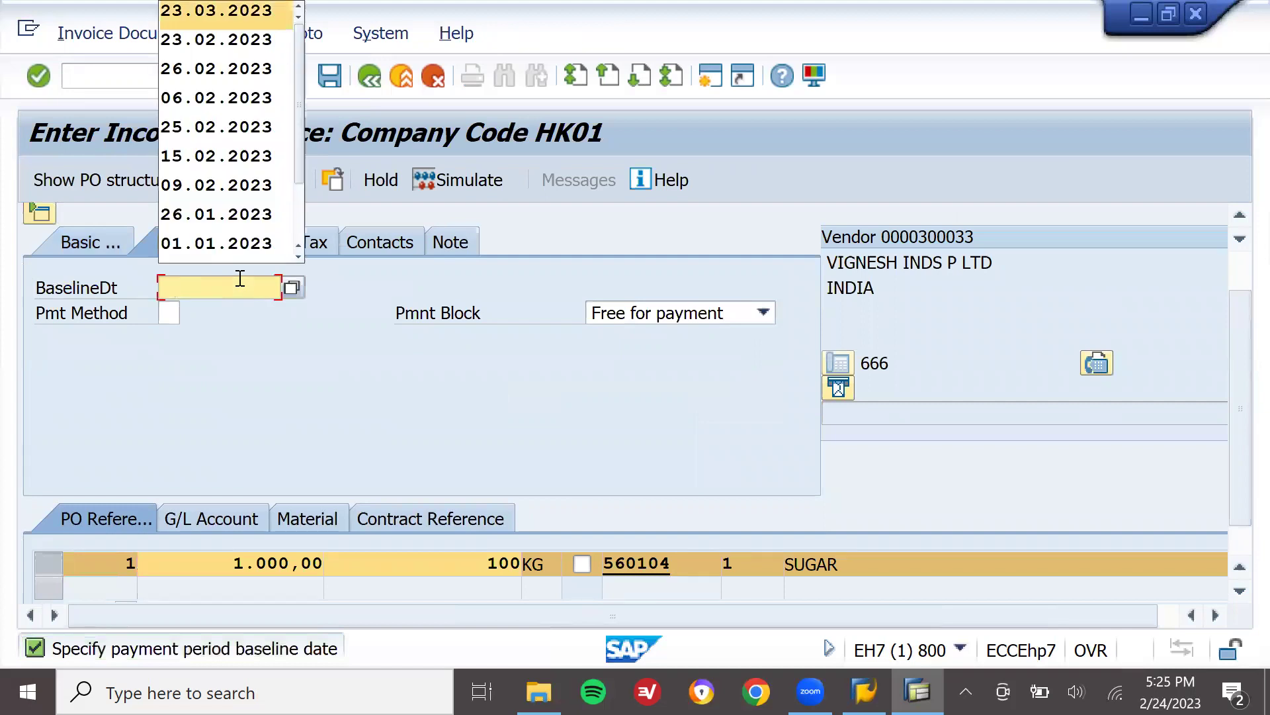
{"action": "key", "text": "Return"}
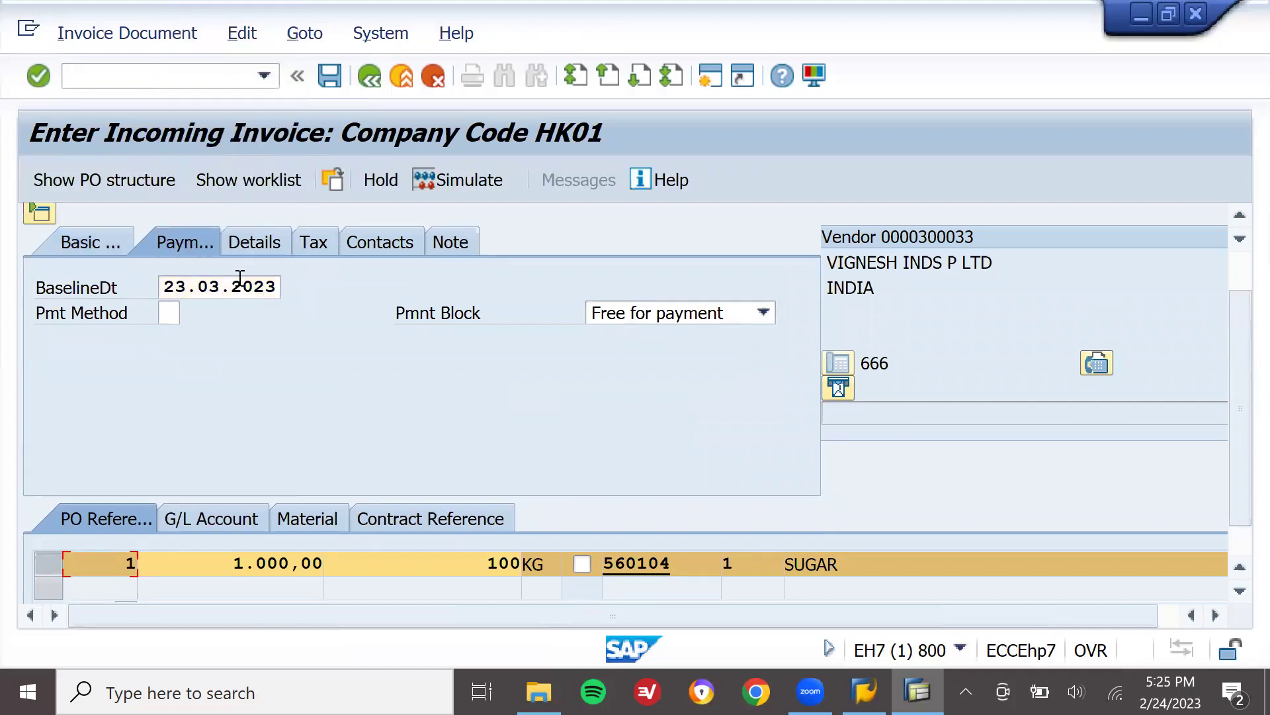
{"action": "left_click", "coordinate": [329, 84]}
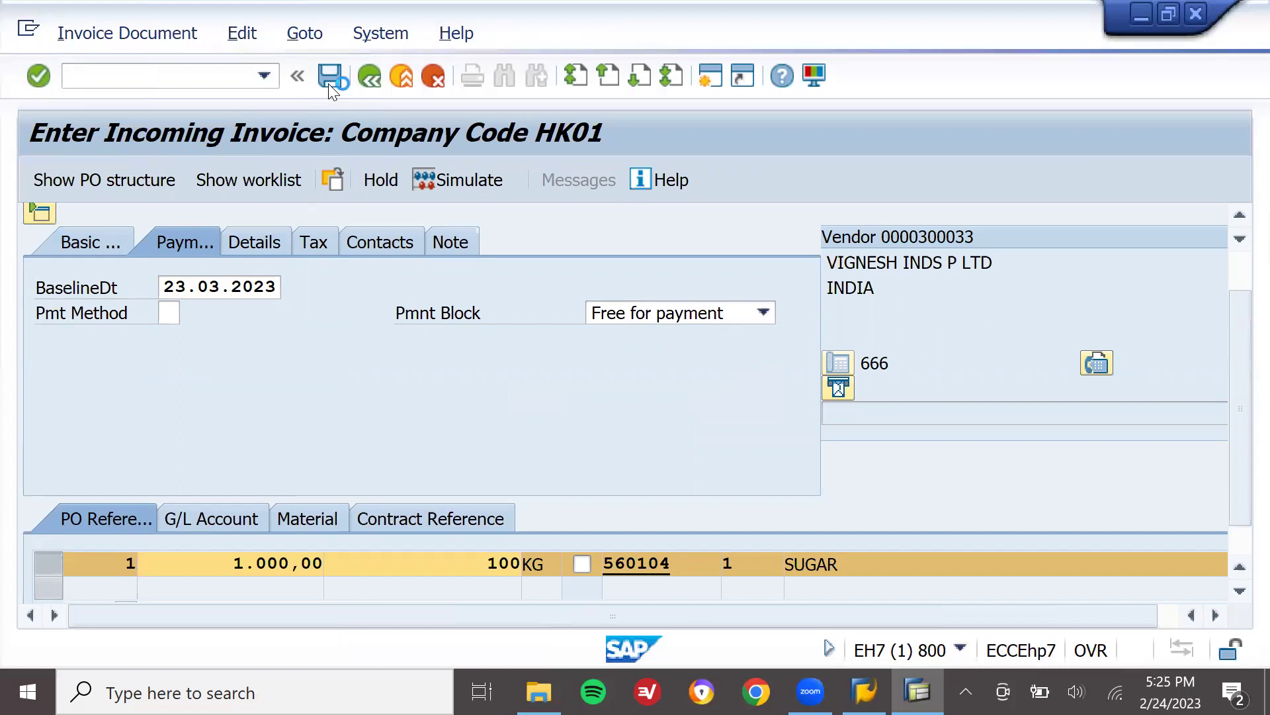